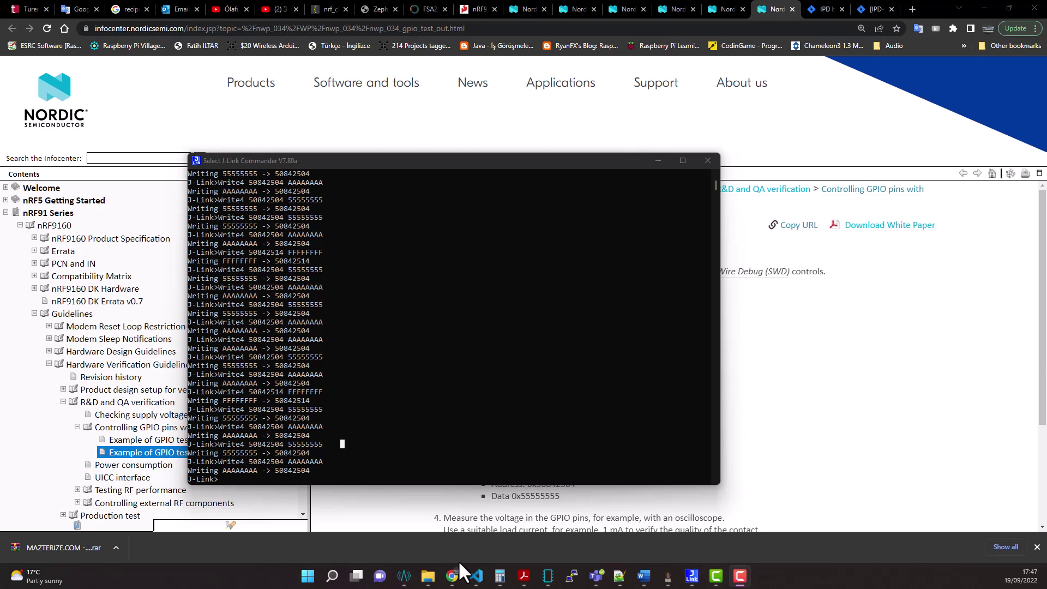
Step: Bring the Nordic GPIO output-mode test page forward, then switch to the PulseView capture
{"action": "left_click", "coordinate": [913, 314]}
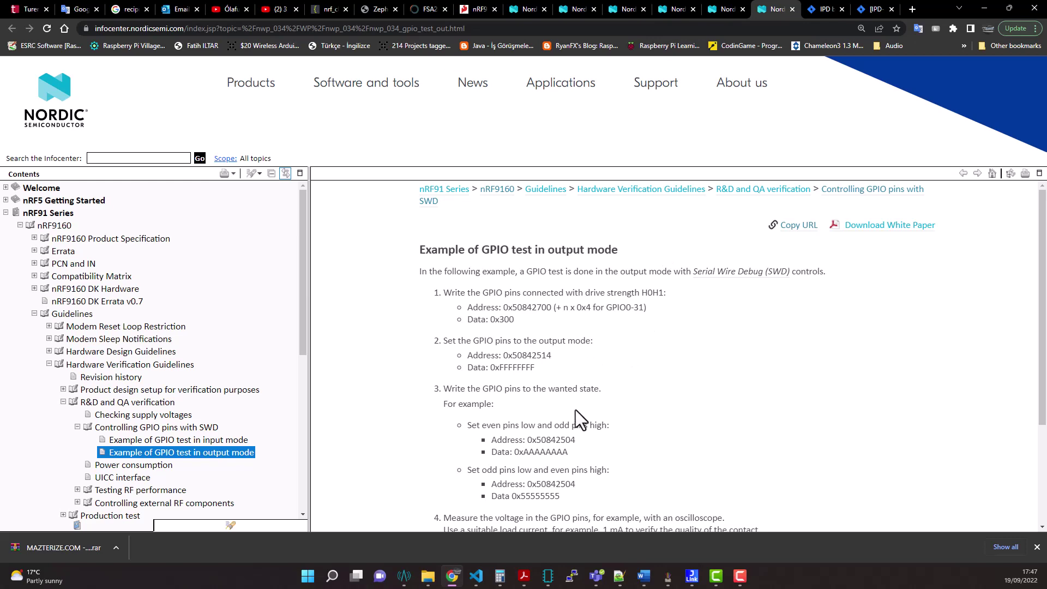
{"action": "left_click", "coordinate": [668, 576]}
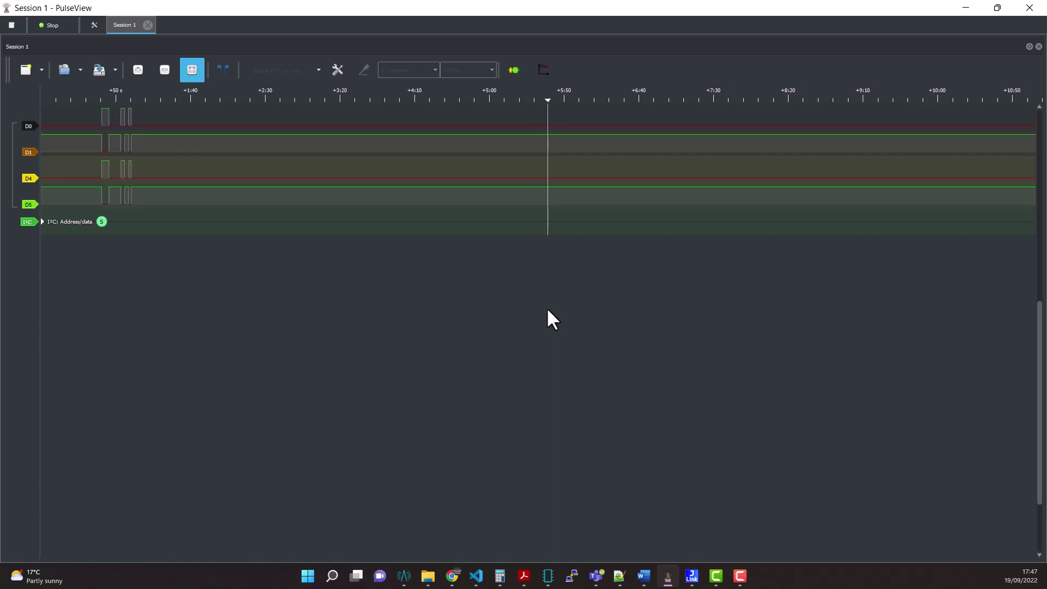
Step: Restart the PulseView acquisition to clear old waveforms, then bring J-Link Commander forward
{"action": "left_click", "coordinate": [49, 24]}
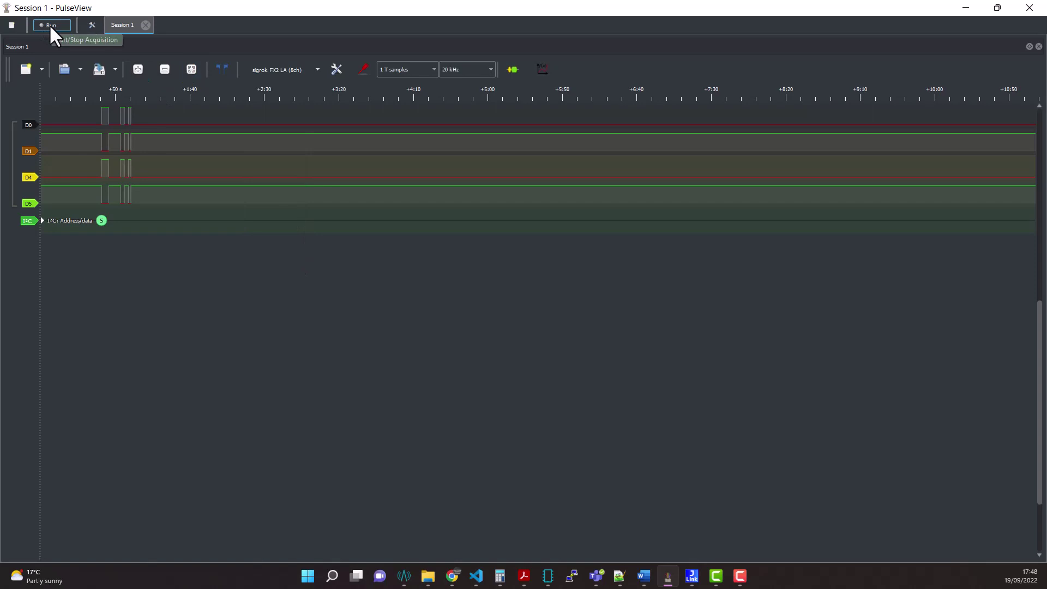
{"action": "left_click", "coordinate": [49, 24]}
{"action": "left_click", "coordinate": [49, 24]}
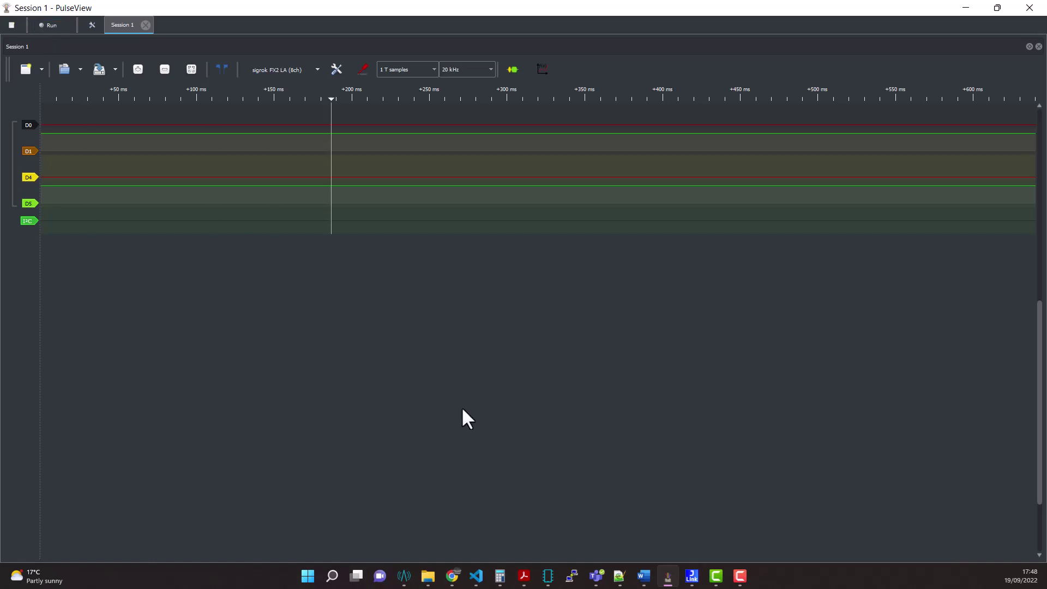
{"action": "left_click", "coordinate": [692, 577]}
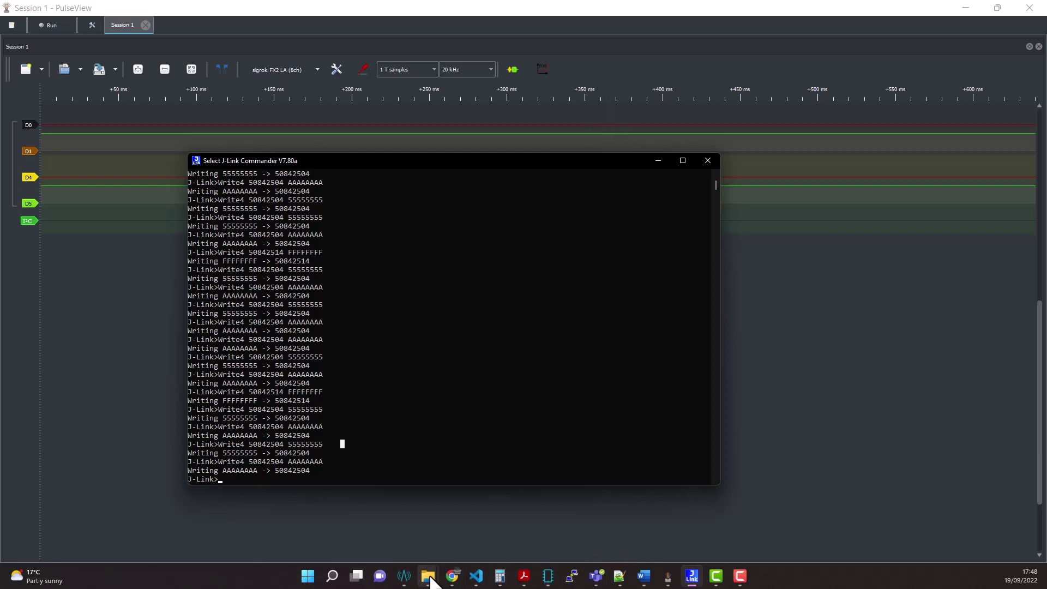
Step: Briefly view the SEGGER - J-Link V7.80a folder, then put J-Link Commander over the Nordic page
{"action": "left_click", "coordinate": [428, 576]}
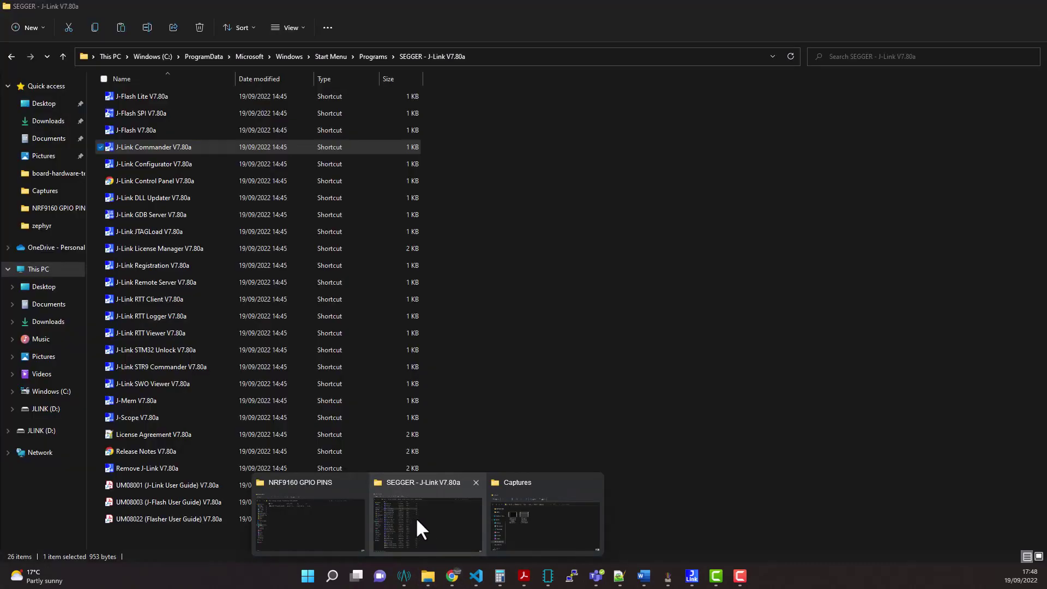
{"action": "left_click", "coordinate": [416, 525]}
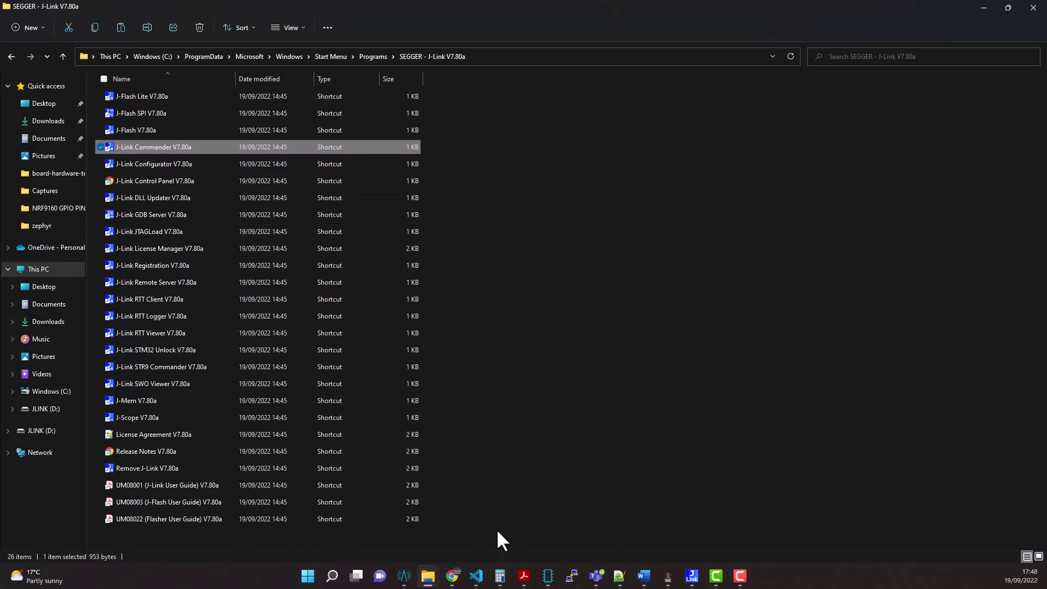
{"action": "left_click", "coordinate": [453, 575]}
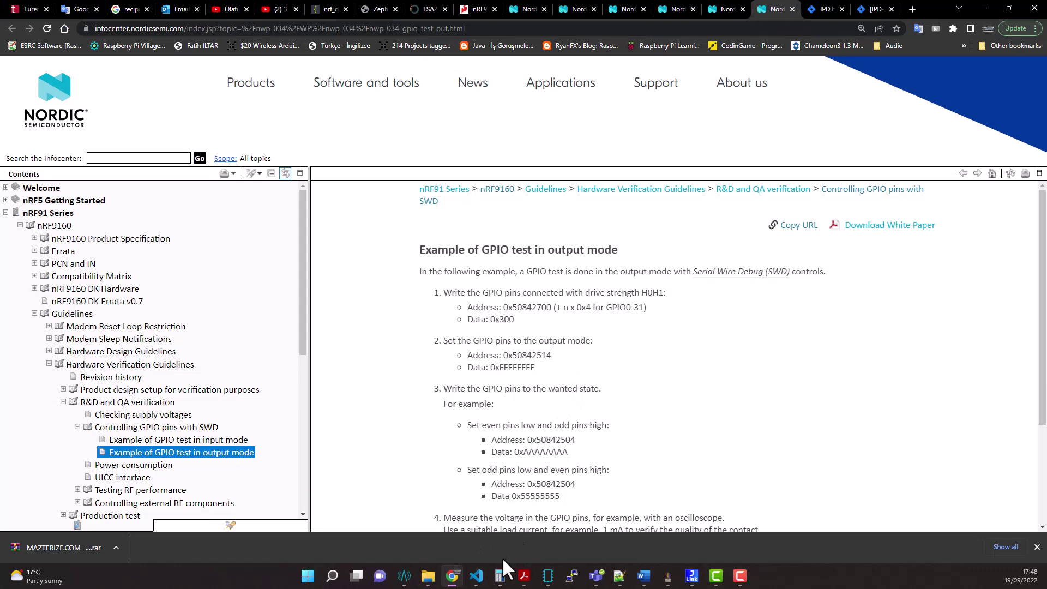
{"action": "left_click", "coordinate": [691, 578]}
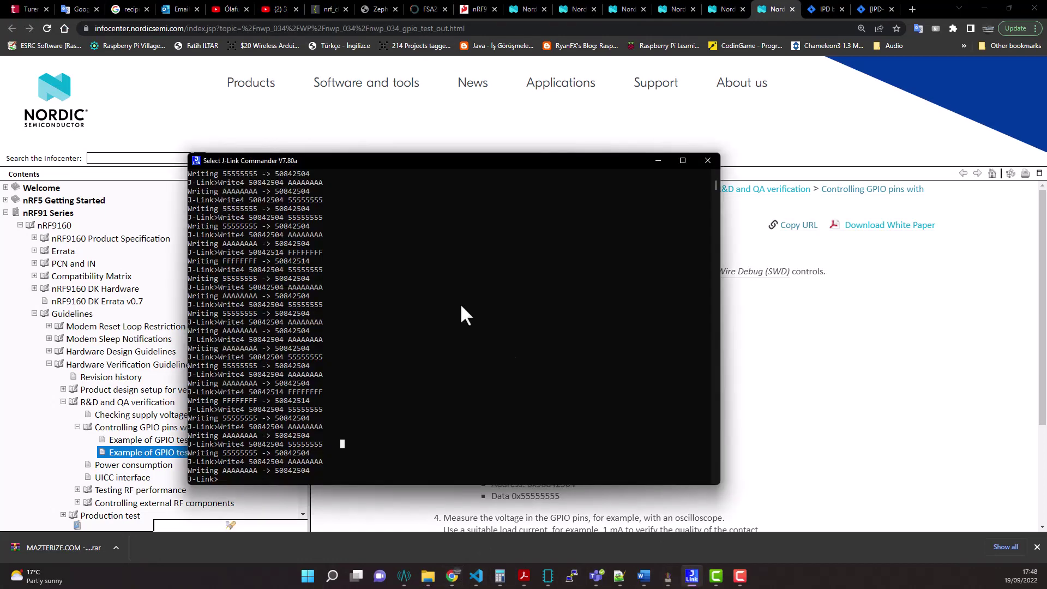
Step: Maximize the console and highlight the connect command and device/core prompt lines
{"action": "double_click", "coordinate": [397, 168]}
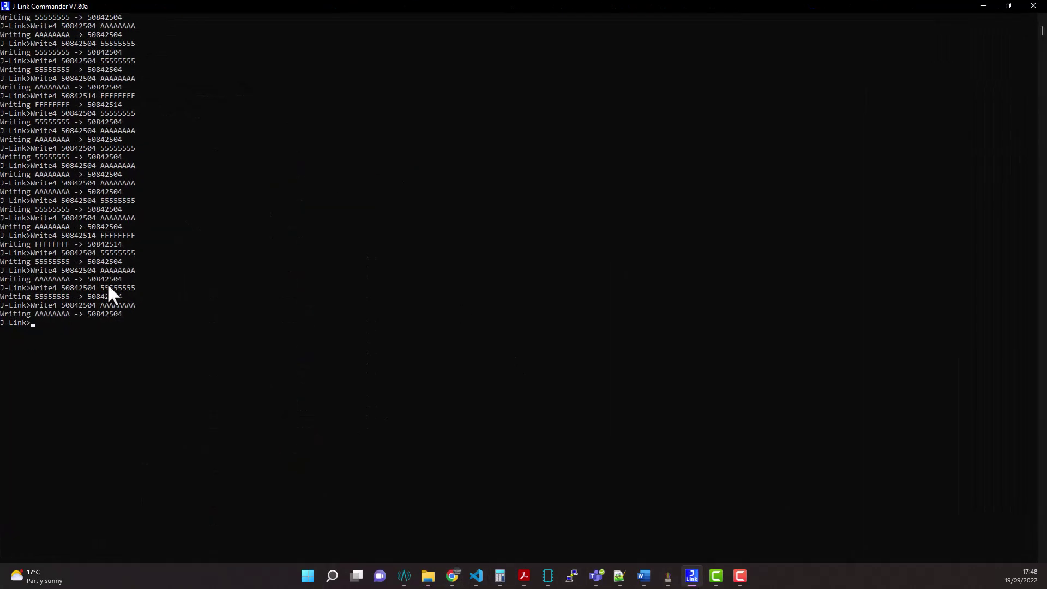
{"action": "scroll", "coordinate": [148, 316], "scroll_direction": "up", "scroll_amount": 5}
{"action": "scroll", "coordinate": [141, 290], "scroll_direction": "up", "scroll_amount": 5}
{"action": "scroll", "coordinate": [145, 296], "scroll_direction": "up", "scroll_amount": 5}
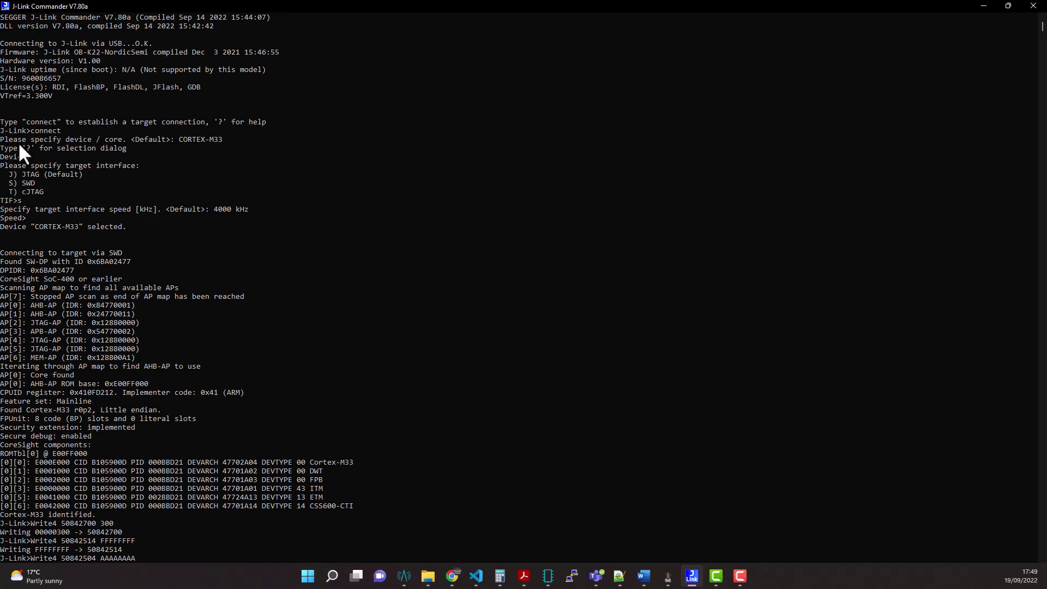
{"action": "left_click_drag", "start_coordinate": [32, 132], "coordinate": [56, 131]}
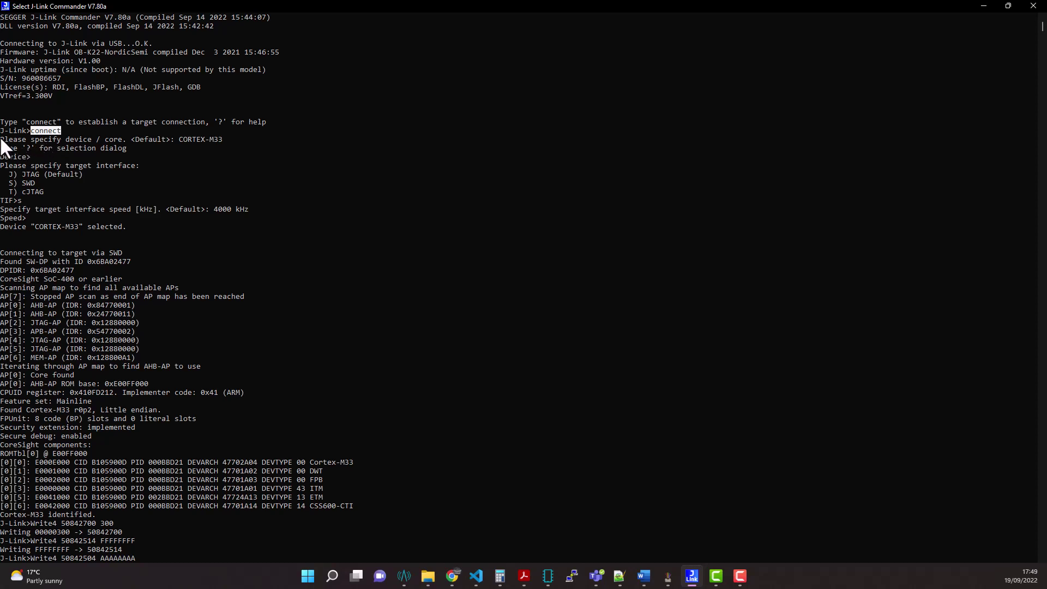
{"action": "left_click_drag", "start_coordinate": [2, 140], "coordinate": [110, 141]}
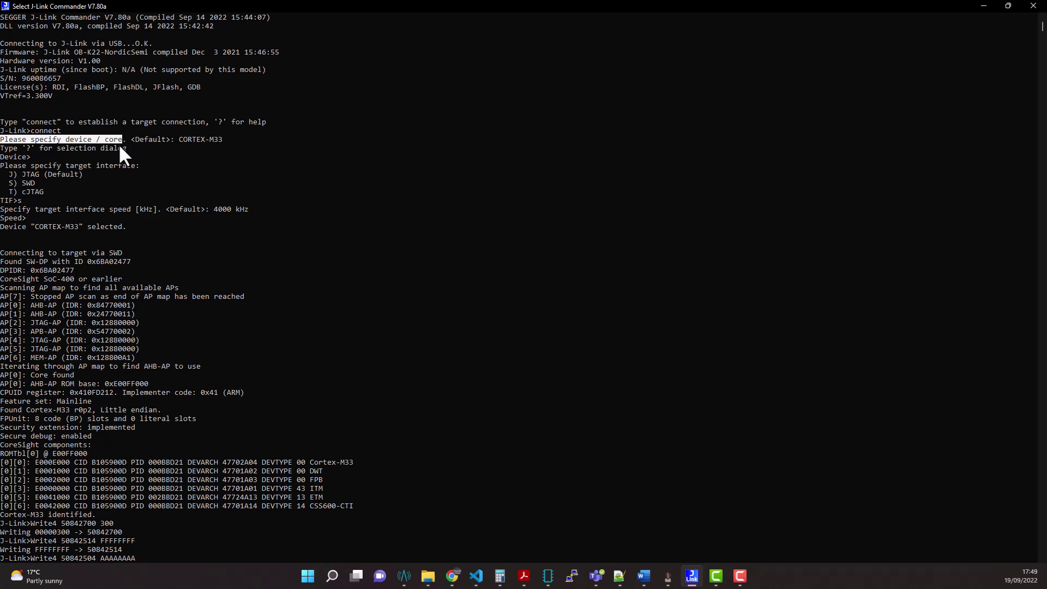
{"action": "left_click", "coordinate": [131, 144]}
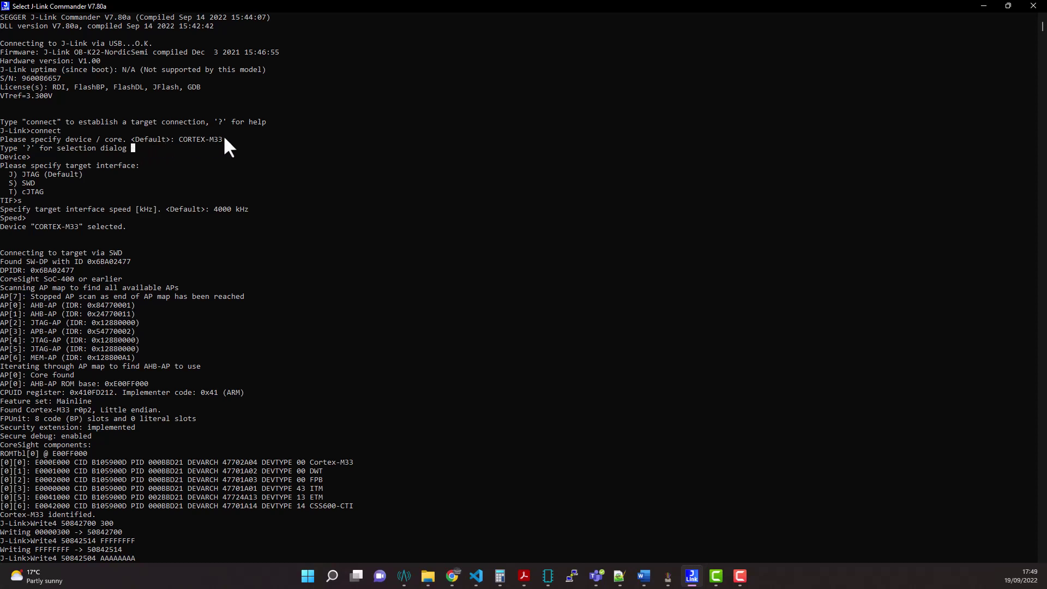
{"action": "left_click_drag", "start_coordinate": [223, 140], "coordinate": [8, 141]}
{"action": "left_click", "coordinate": [98, 140]}
Step: Highlight the SWD target interface line and the interface speed prompt in the log
{"action": "left_click_drag", "start_coordinate": [1, 165], "coordinate": [116, 165]}
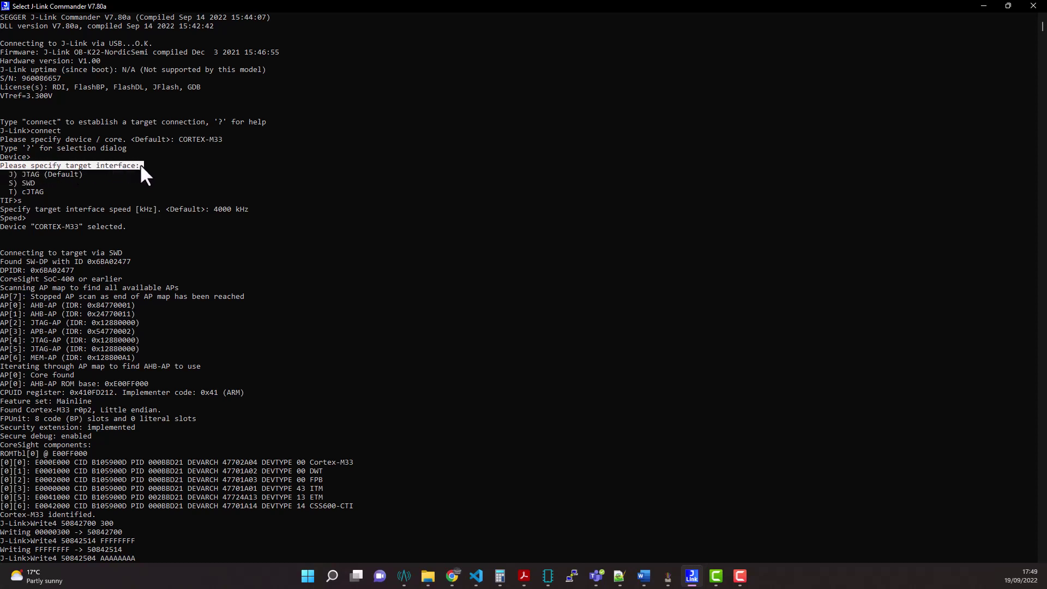
{"action": "left_click", "coordinate": [58, 179]}
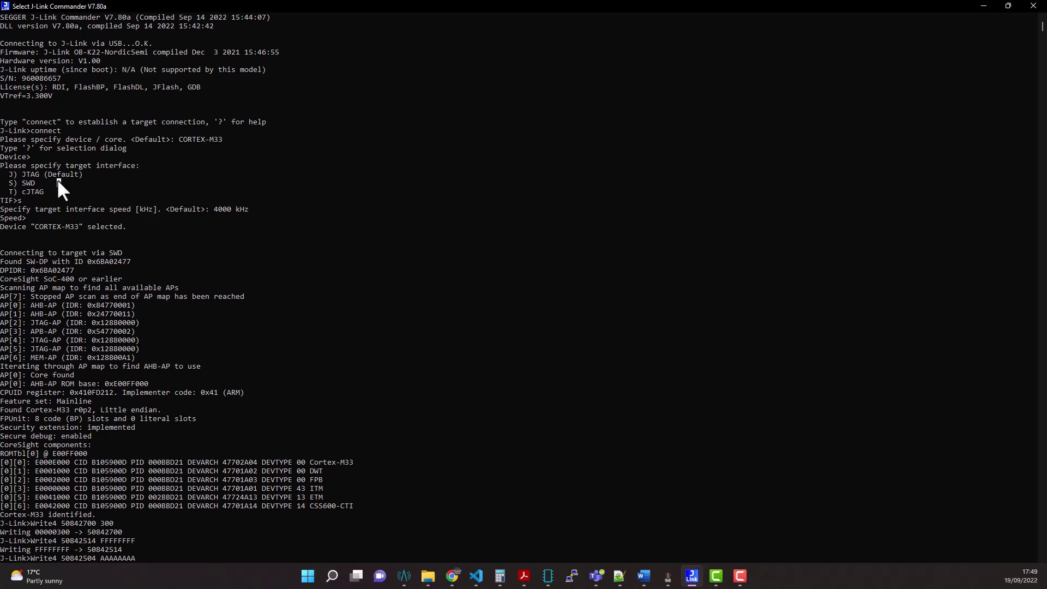
{"action": "left_click", "coordinate": [5, 182]}
{"action": "left_click", "coordinate": [115, 183]}
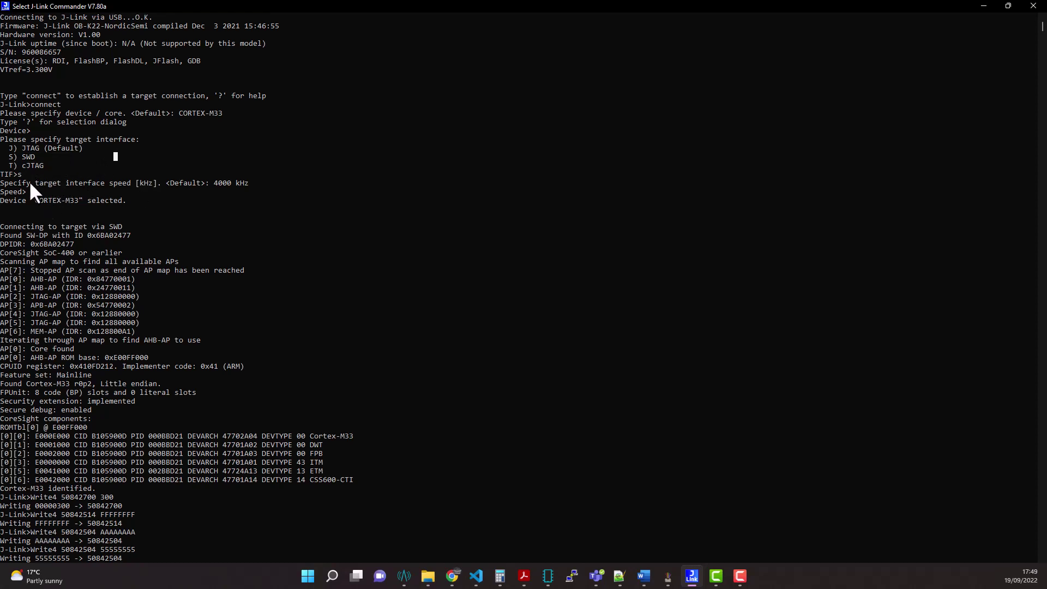
{"action": "left_click_drag", "start_coordinate": [13, 182], "coordinate": [127, 181]}
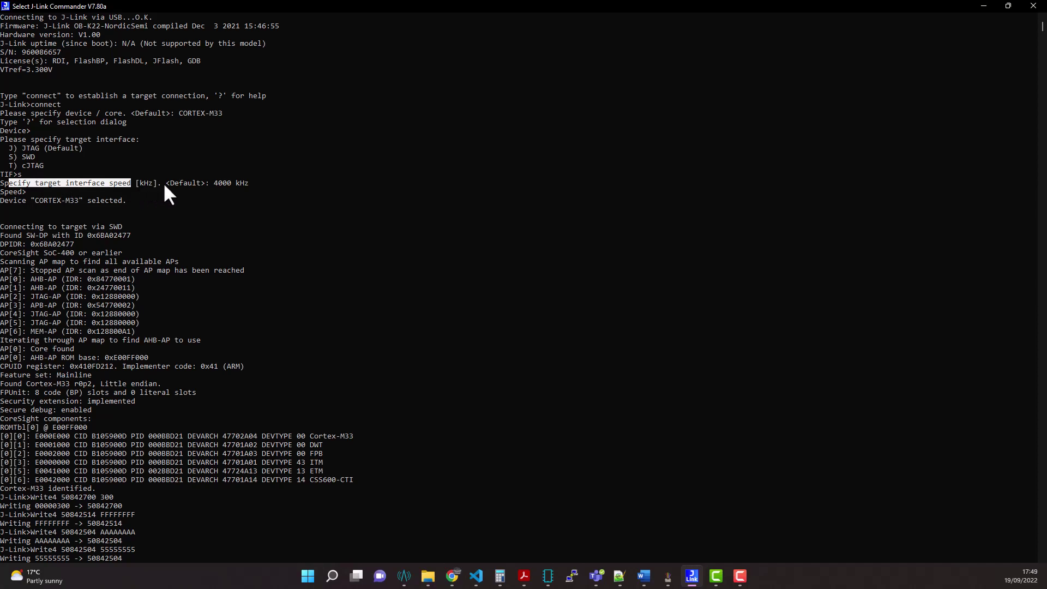
{"action": "left_click", "coordinate": [239, 182]}
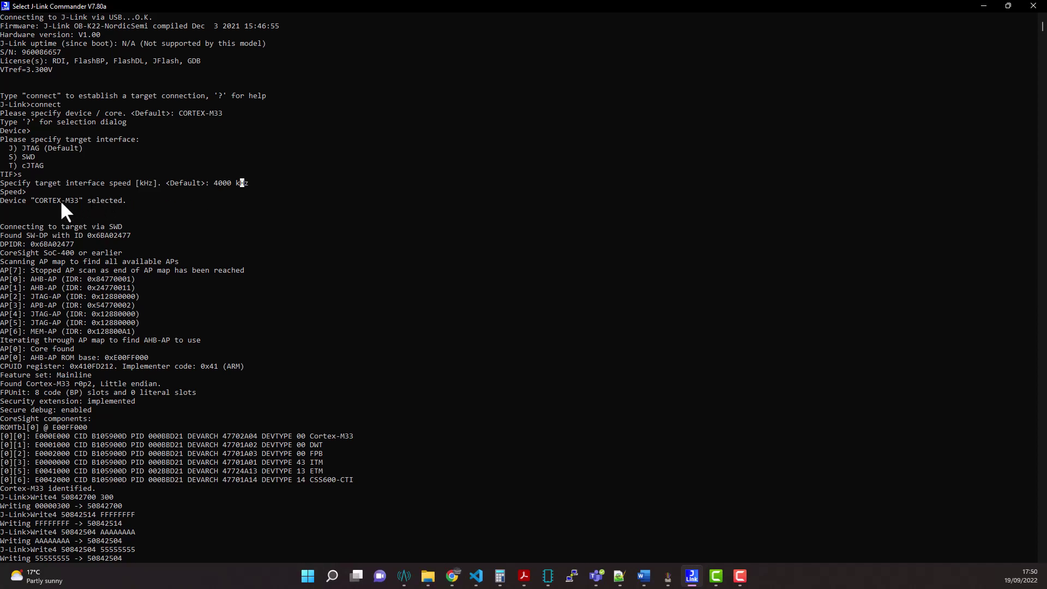
{"action": "scroll", "coordinate": [67, 207], "scroll_direction": "down", "scroll_amount": 2}
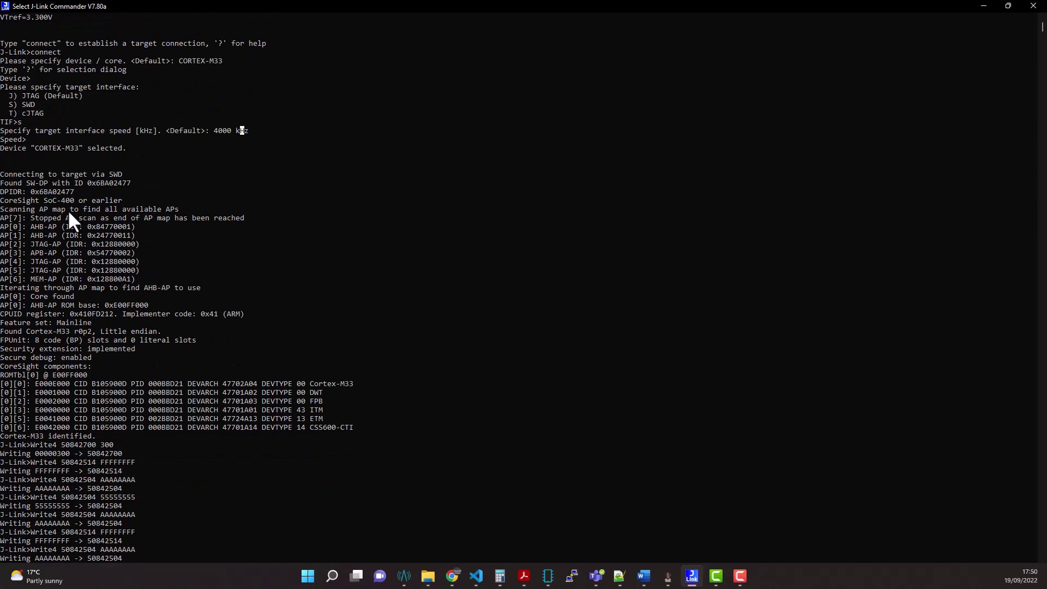
{"action": "scroll", "coordinate": [54, 186], "scroll_direction": "down", "scroll_amount": 1}
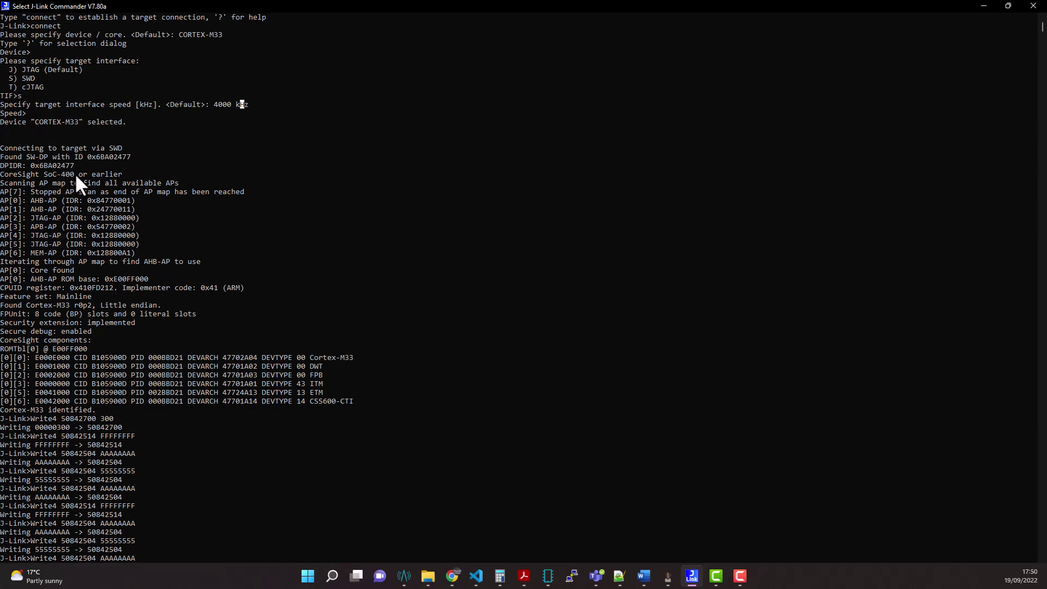
{"action": "scroll", "coordinate": [76, 177], "scroll_direction": "down", "scroll_amount": 4}
{"action": "scroll", "coordinate": [134, 162], "scroll_direction": "down", "scroll_amount": 4}
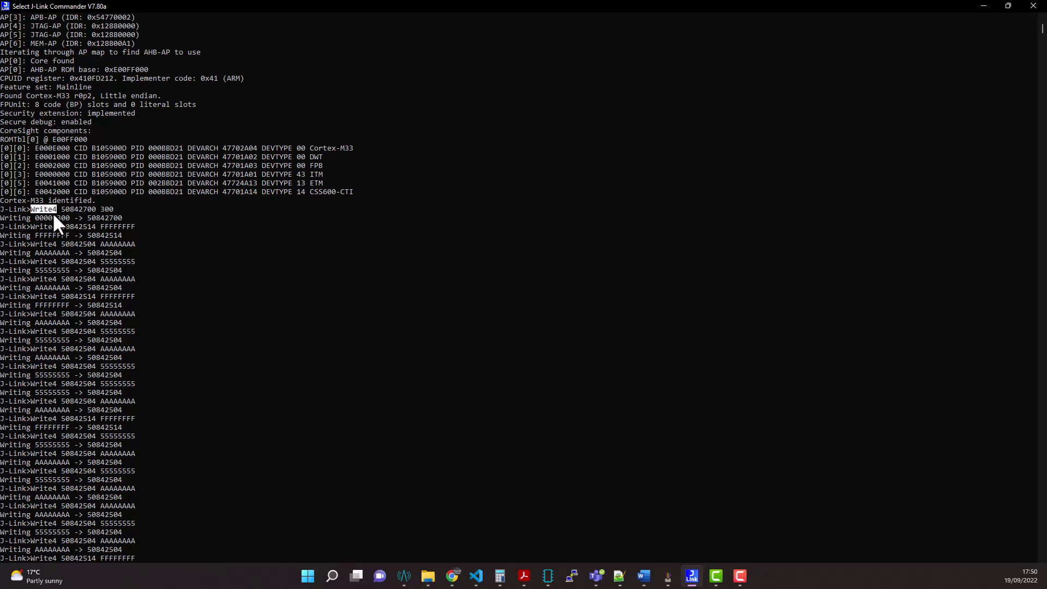
Step: Clear the console selection so output resumes at the J-Link> prompt
{"action": "right_click", "coordinate": [52, 212]}
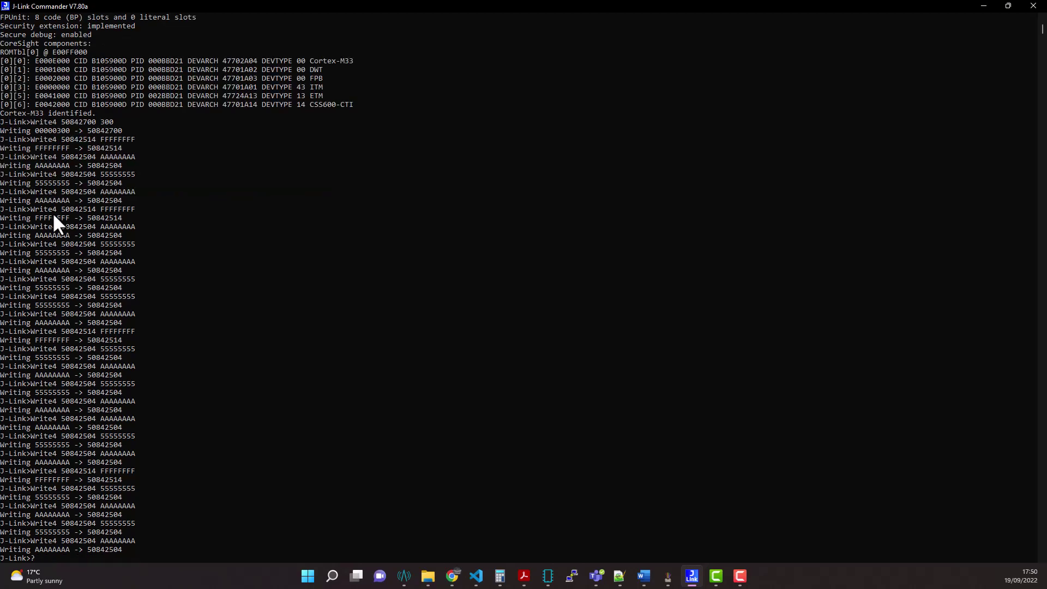
Step: List the J-Link command help and highlight Write4 with its 32-bit write description
{"action": "key", "text": "Return"}
{"action": "scroll", "coordinate": [73, 280], "scroll_direction": "up", "scroll_amount": 5}
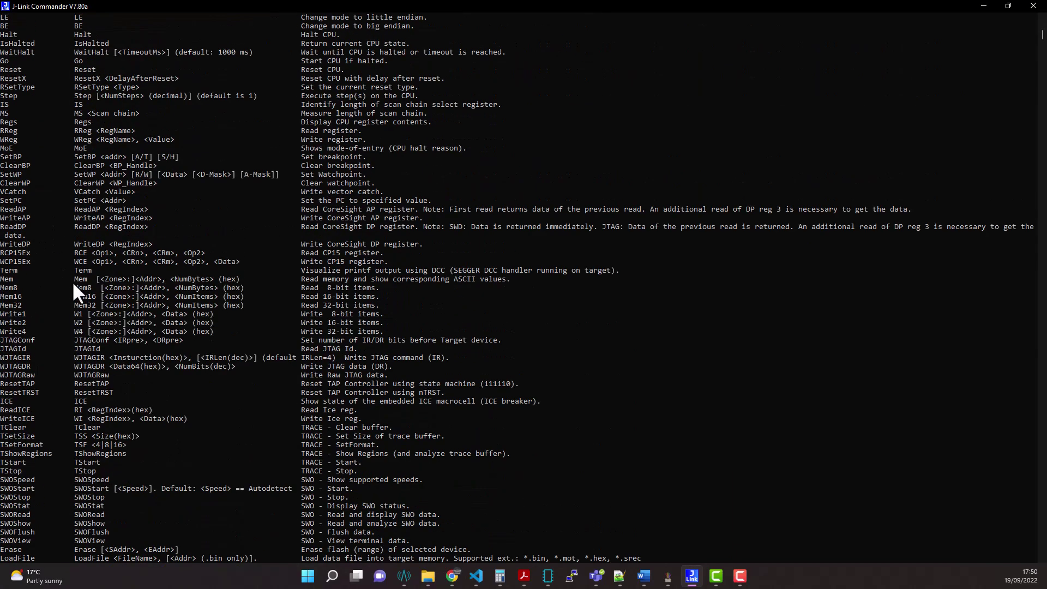
{"action": "scroll", "coordinate": [72, 280], "scroll_direction": "up", "scroll_amount": 4}
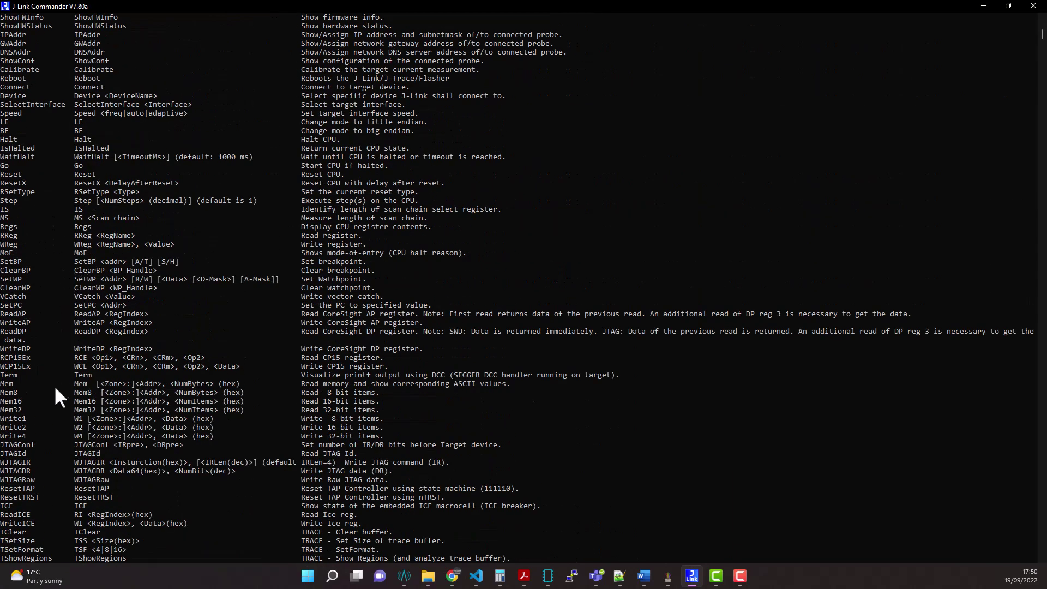
{"action": "scroll", "coordinate": [30, 401], "scroll_direction": "down", "scroll_amount": 5}
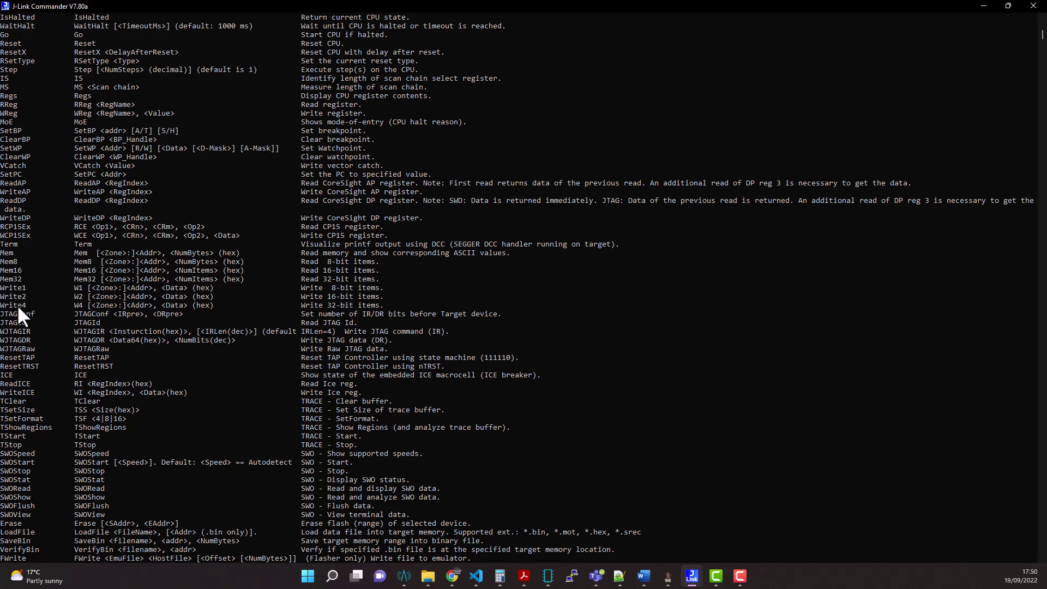
{"action": "left_click_drag", "start_coordinate": [1, 305], "coordinate": [20, 305]}
{"action": "left_click_drag", "start_coordinate": [297, 304], "coordinate": [350, 306]}
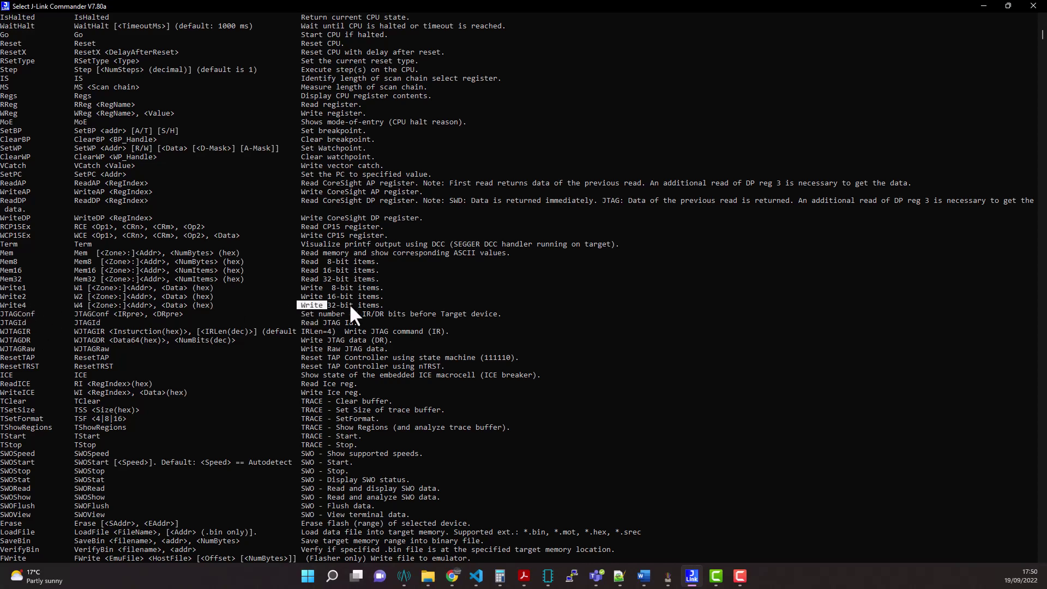
{"action": "scroll", "coordinate": [155, 305], "scroll_direction": "down", "scroll_amount": 15}
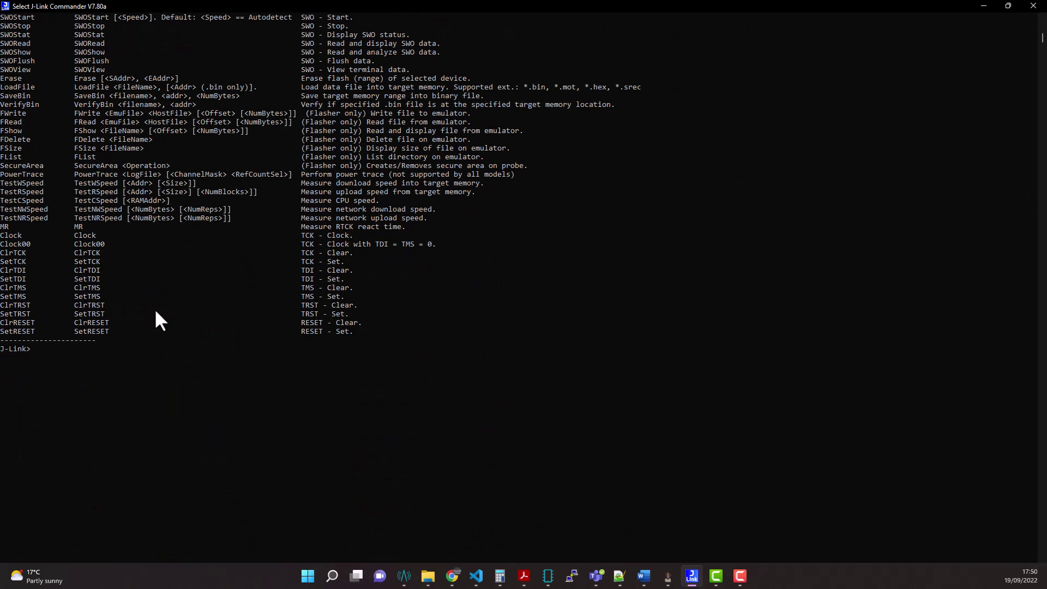
{"action": "scroll", "coordinate": [155, 308], "scroll_direction": "down", "scroll_amount": 1}
{"action": "scroll", "coordinate": [154, 308], "scroll_direction": "up", "scroll_amount": 3}
{"action": "left_click", "coordinate": [452, 576]}
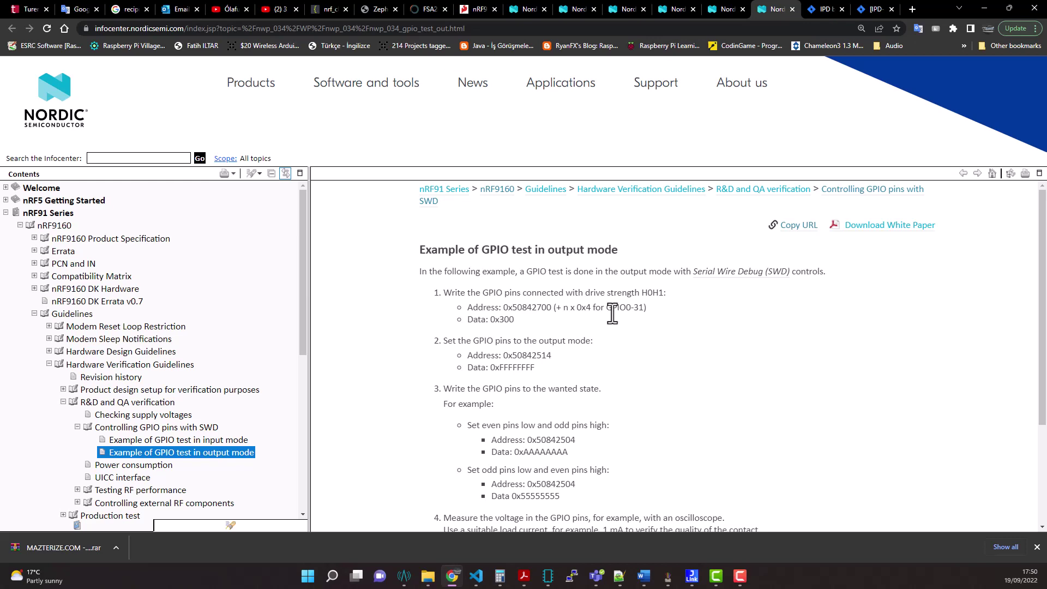
Step: Highlight the drive-strength step's register address and 0x300 data value
{"action": "double_click", "coordinate": [468, 271]}
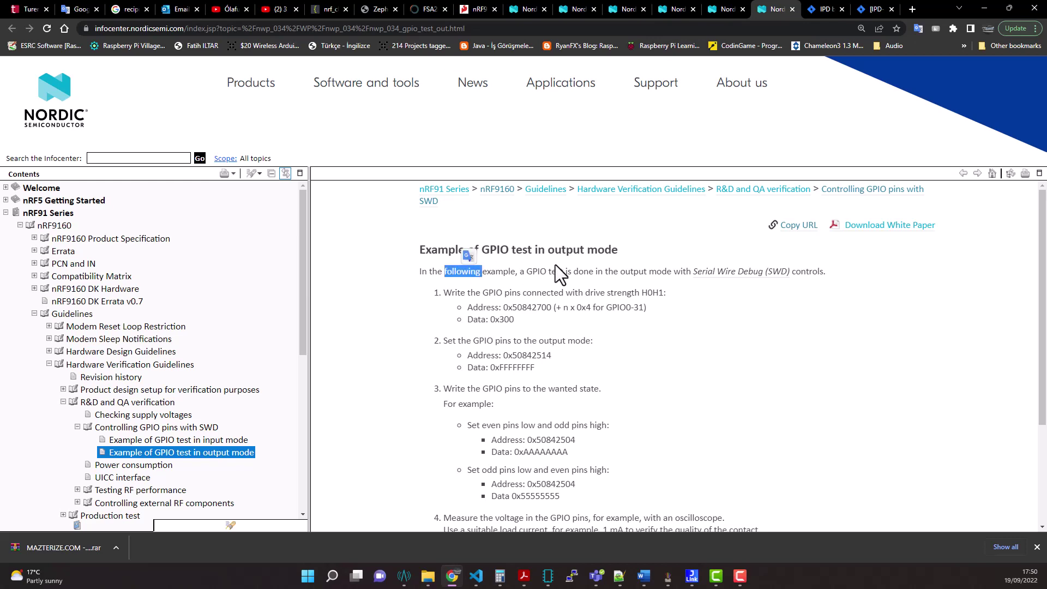
{"action": "left_click", "coordinate": [542, 280]}
{"action": "scroll", "coordinate": [530, 288], "scroll_direction": "down", "scroll_amount": 2}
{"action": "scroll", "coordinate": [529, 246], "scroll_direction": "up", "scroll_amount": 2}
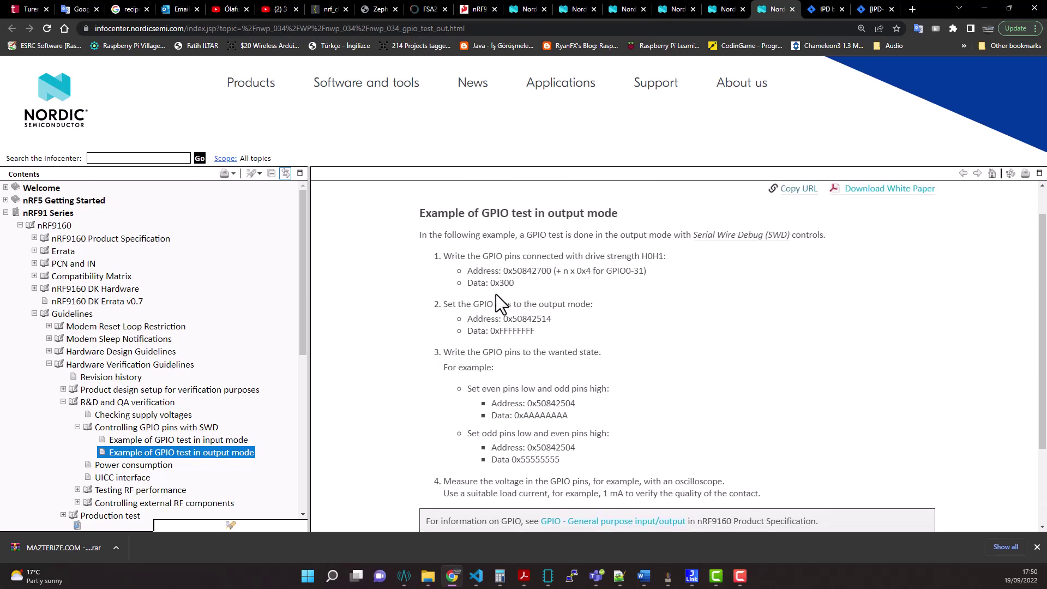
{"action": "double_click", "coordinate": [500, 283]}
{"action": "left_click_drag", "start_coordinate": [502, 271], "coordinate": [554, 273]}
{"action": "left_click", "coordinate": [526, 271]}
{"action": "left_click_drag", "start_coordinate": [460, 256], "coordinate": [599, 301]}
{"action": "left_click_drag", "start_coordinate": [483, 256], "coordinate": [586, 298]}
{"action": "left_click", "coordinate": [528, 330]}
Step: Highlight the AAAAAAAA and 55555555 data values, then start a new PulseView capture
{"action": "left_click_drag", "start_coordinate": [524, 415], "coordinate": [564, 418]}
{"action": "left_click_drag", "start_coordinate": [512, 459], "coordinate": [570, 457]}
{"action": "left_click", "coordinate": [541, 447]}
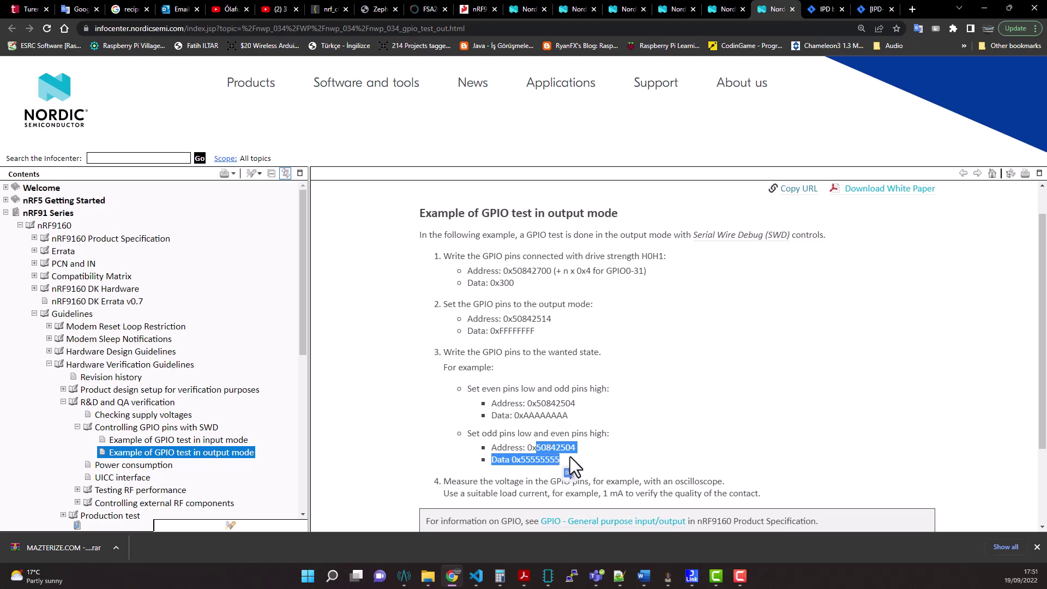
{"action": "left_click", "coordinate": [590, 455]}
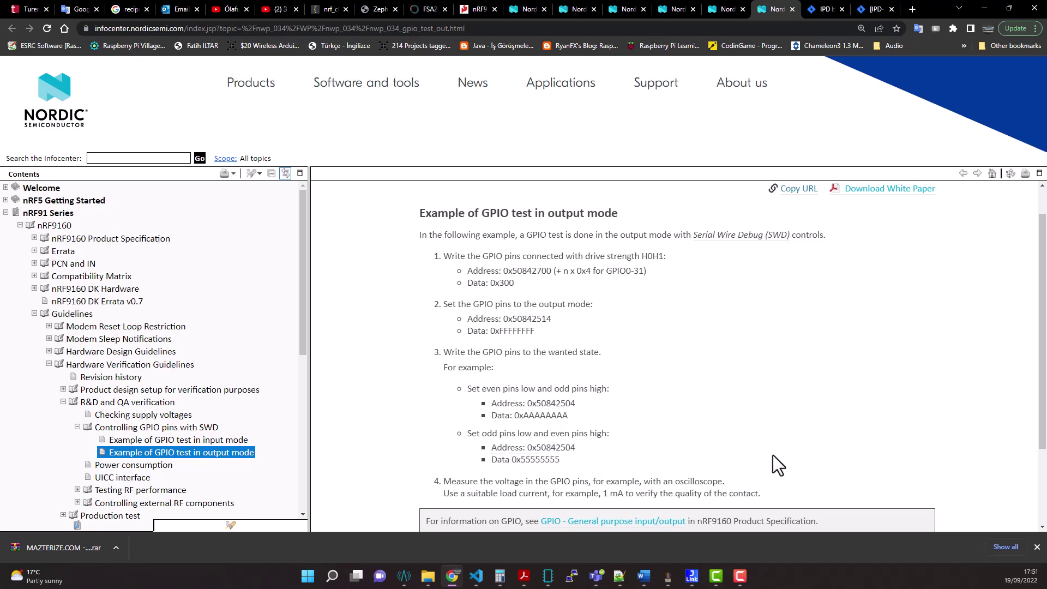
{"action": "left_click", "coordinate": [667, 576]}
{"action": "left_click", "coordinate": [43, 25]}
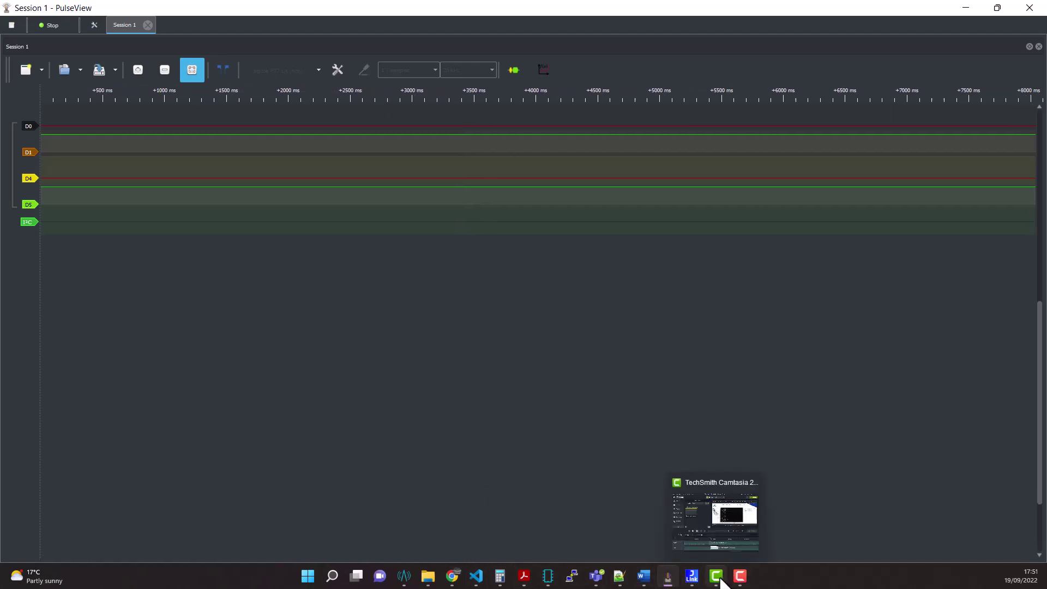
Step: Write 55555555 to register 50842504, with the console moved below the PulseView traces
{"action": "left_click", "coordinate": [667, 577]}
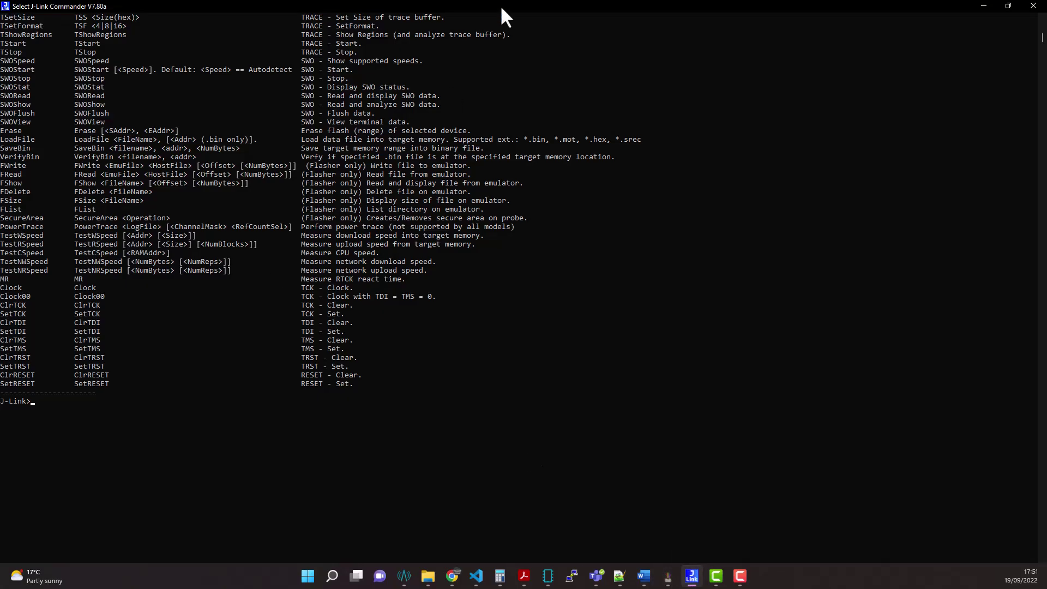
{"action": "type", "text": "Write4 50842504 AAAAAAAA"}
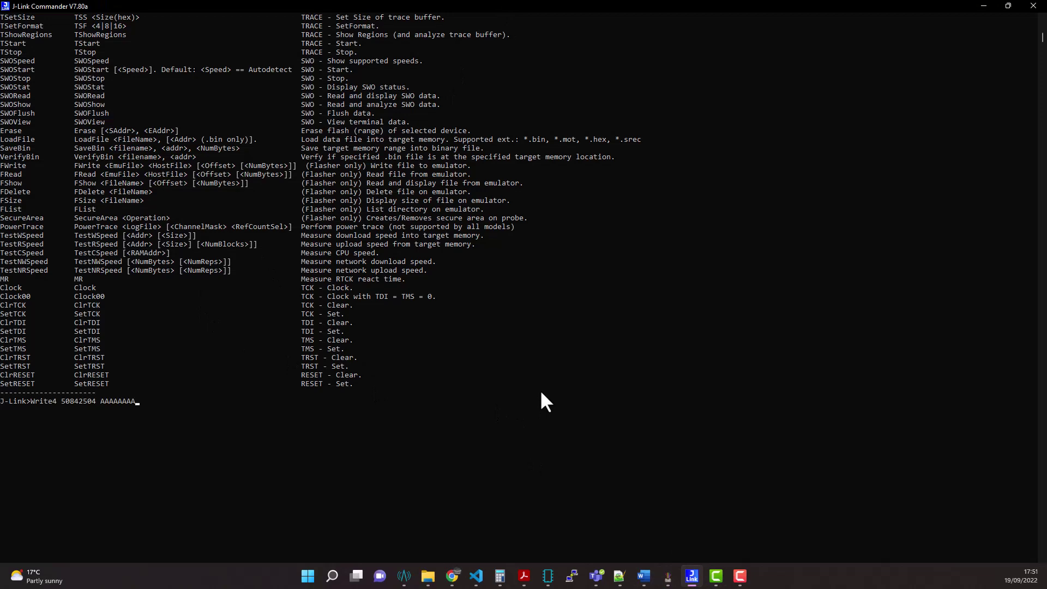
{"action": "type", "text": "55555555"}
{"action": "left_click", "coordinate": [531, 382]}
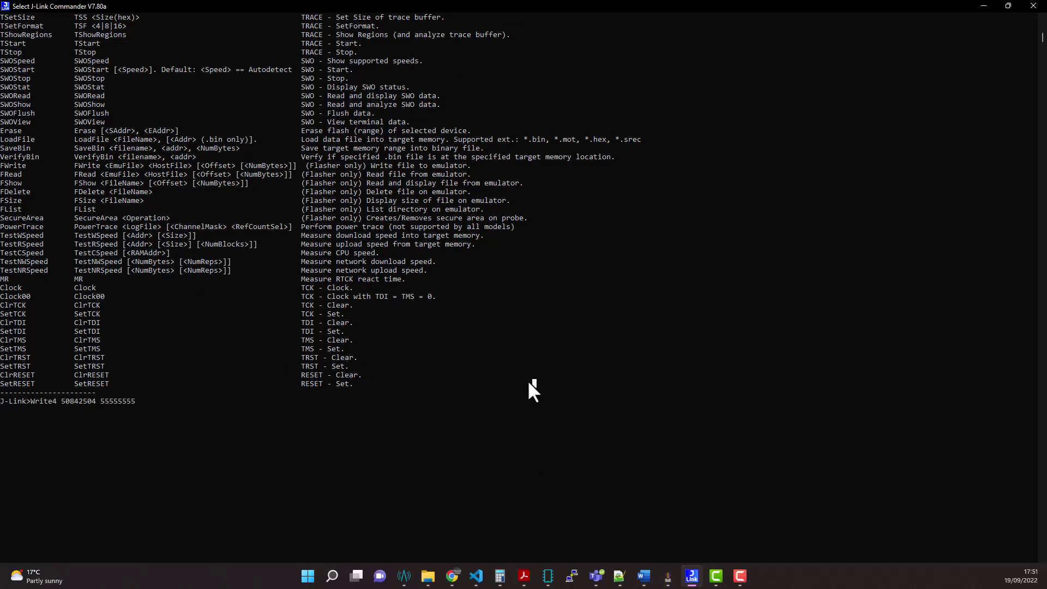
{"action": "double_click", "coordinate": [526, 9]}
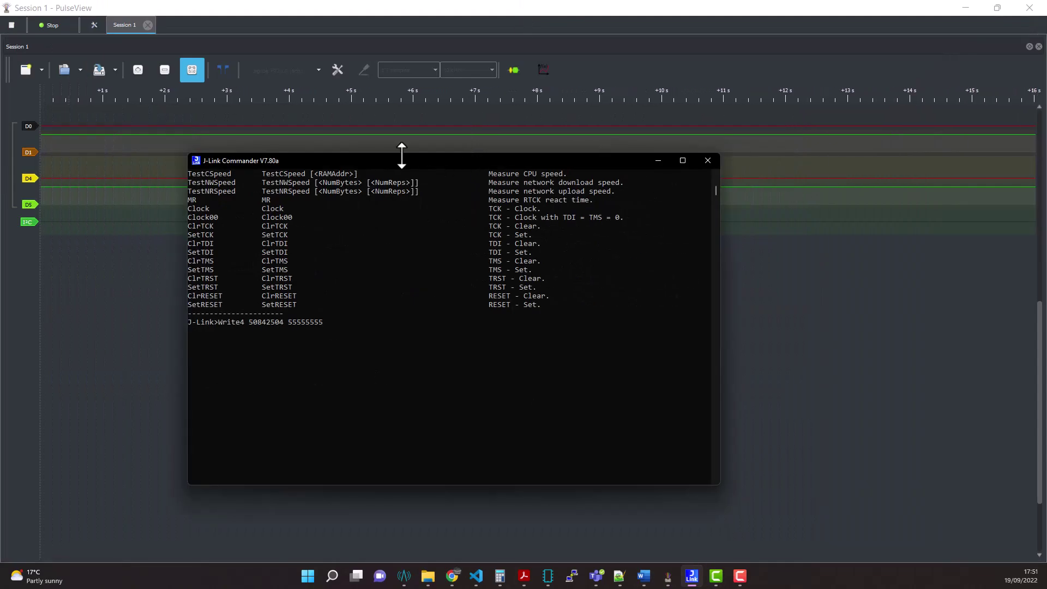
{"action": "left_click_drag", "start_coordinate": [400, 161], "coordinate": [351, 251]}
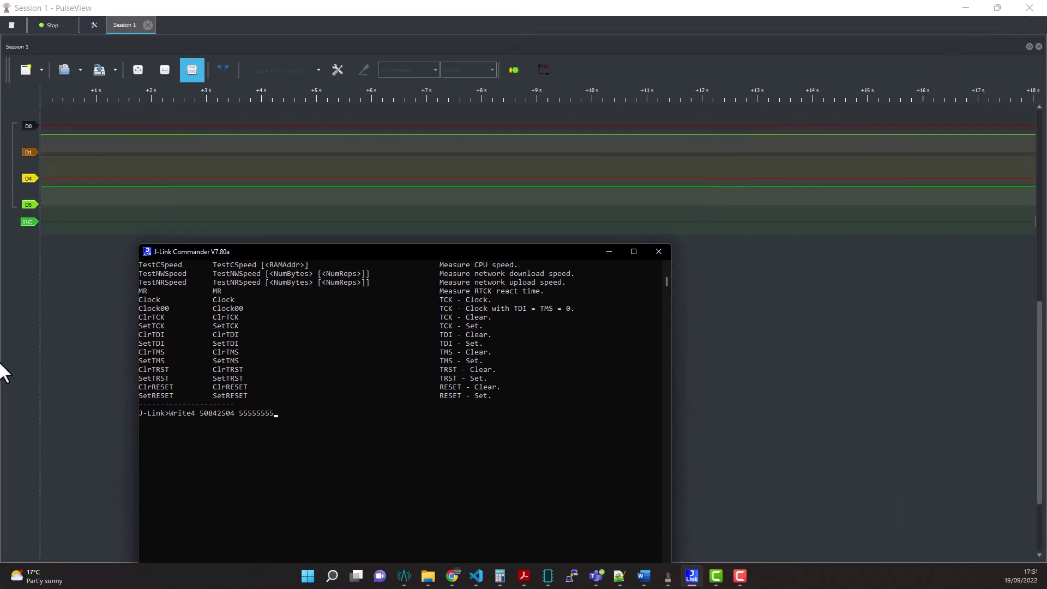
{"action": "key", "text": "Return"}
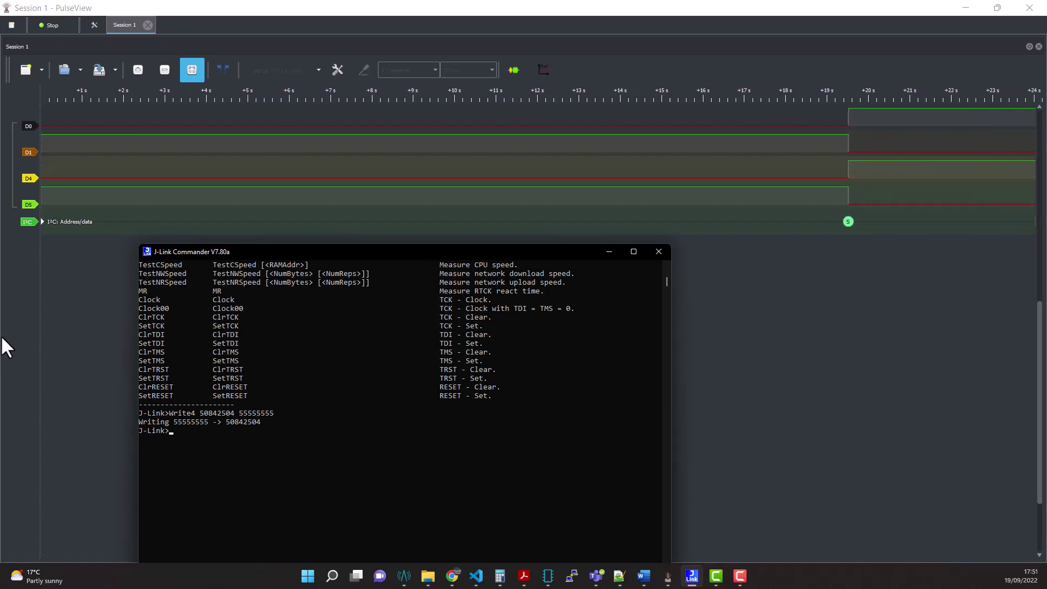
{"action": "mouse_move", "coordinate": [451, 575]}
{"action": "left_click", "coordinate": [451, 511]}
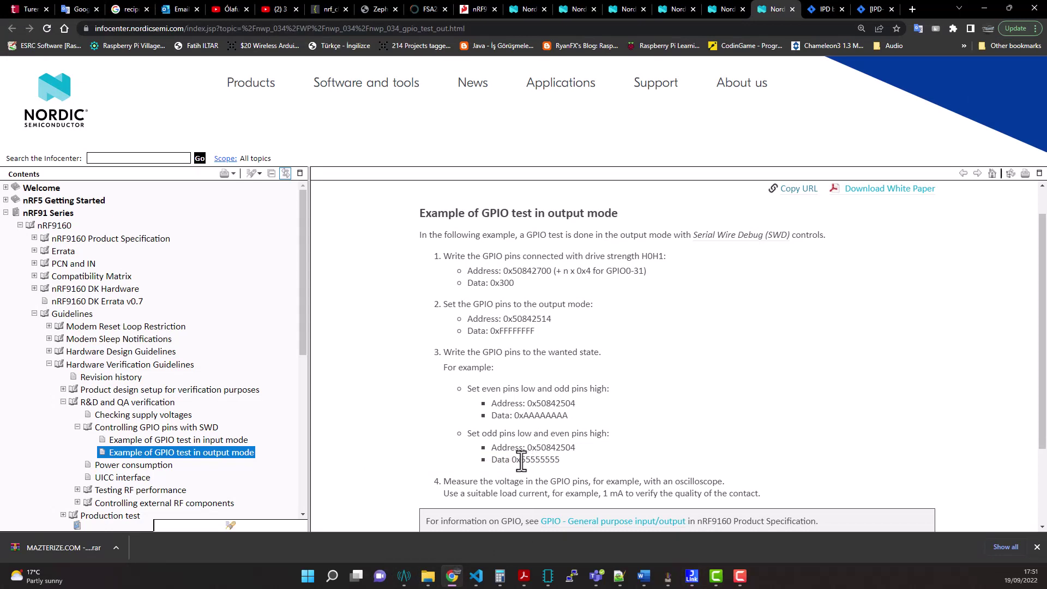
{"action": "left_click_drag", "start_coordinate": [520, 460], "coordinate": [560, 460]}
{"action": "left_click", "coordinate": [545, 448]}
{"action": "left_click_drag", "start_coordinate": [482, 434], "coordinate": [522, 434]}
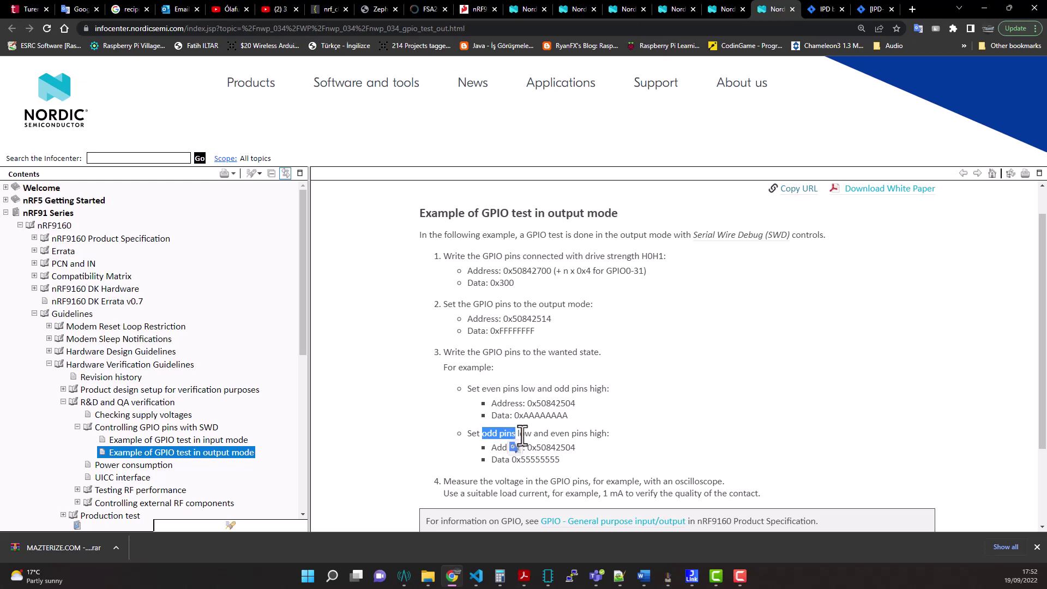
{"action": "left_click", "coordinate": [520, 434]}
{"action": "left_click_drag", "start_coordinate": [555, 434], "coordinate": [575, 435]}
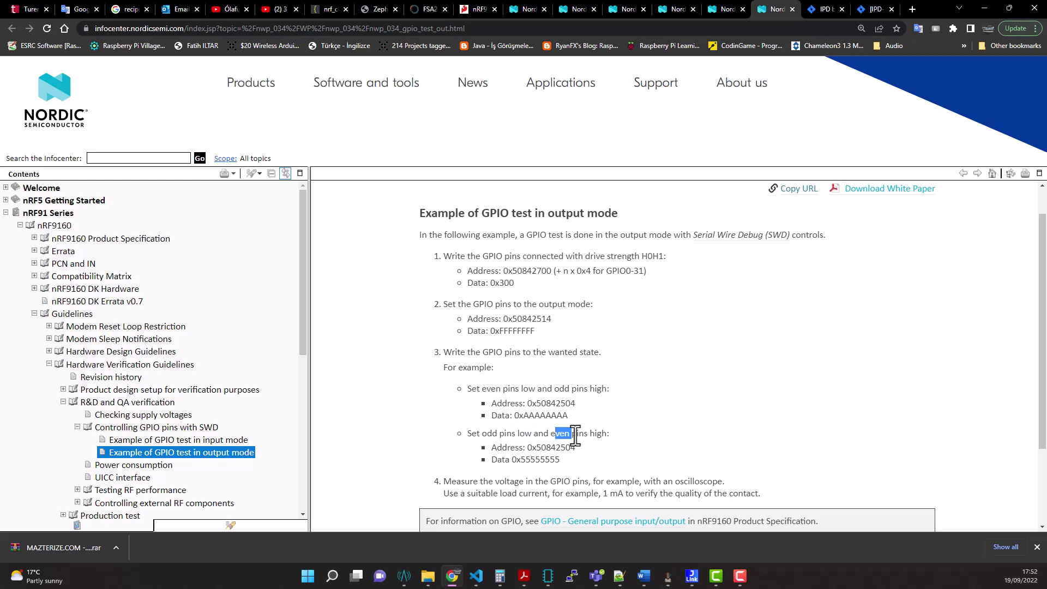
{"action": "left_click", "coordinate": [578, 434]}
{"action": "mouse_move", "coordinate": [519, 416]}
{"action": "left_mouse_down"}
{"action": "mouse_move", "coordinate": [575, 418]}
{"action": "mouse_move", "coordinate": [571, 403]}
{"action": "left_mouse_up"}
{"action": "left_click", "coordinate": [545, 421]}
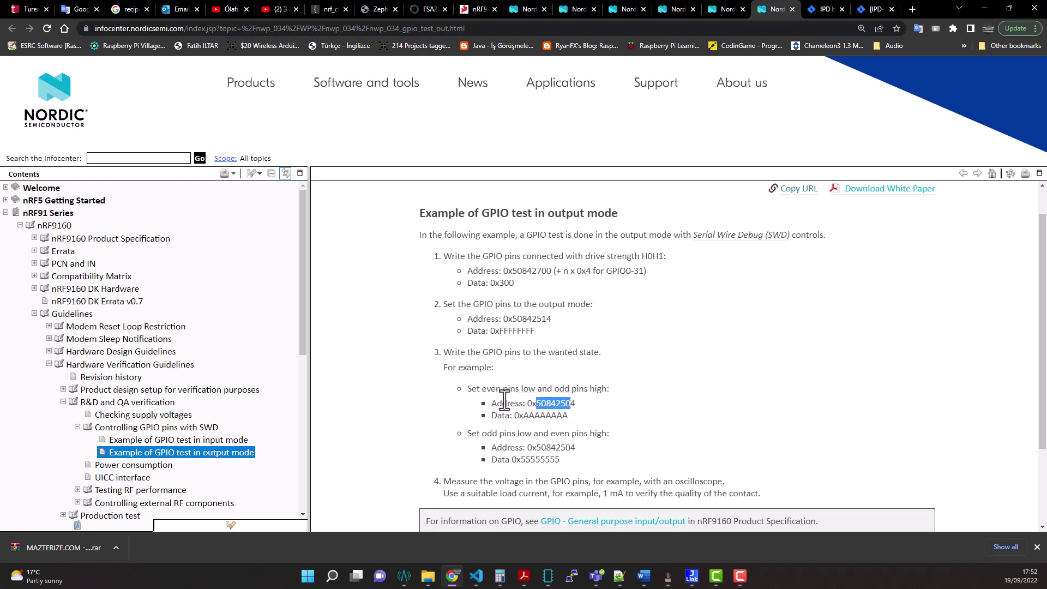
{"action": "left_click_drag", "start_coordinate": [482, 388], "coordinate": [607, 389]}
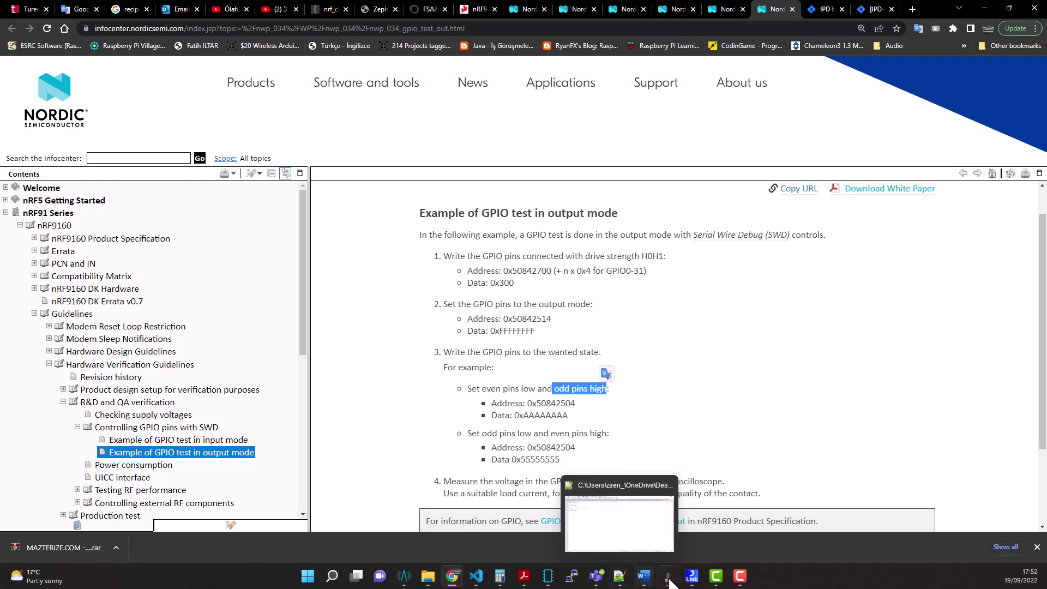
{"action": "mouse_move", "coordinate": [667, 576]}
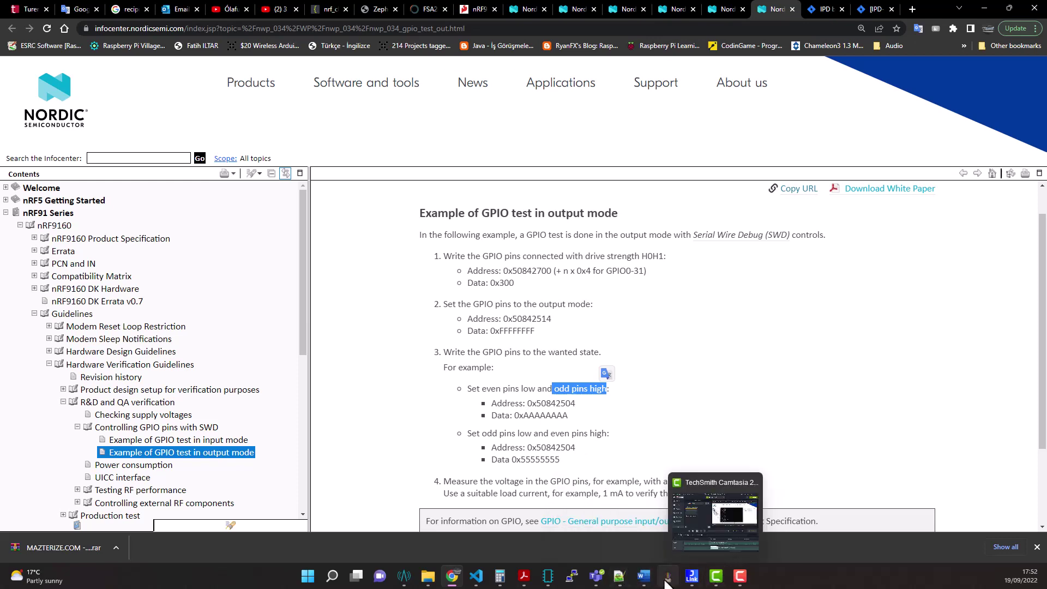
Step: Rerun the AAAAAAAA then 55555555 writes to register 50842504 from command history
{"action": "left_click", "coordinate": [667, 576]}
{"action": "left_click", "coordinate": [692, 576]}
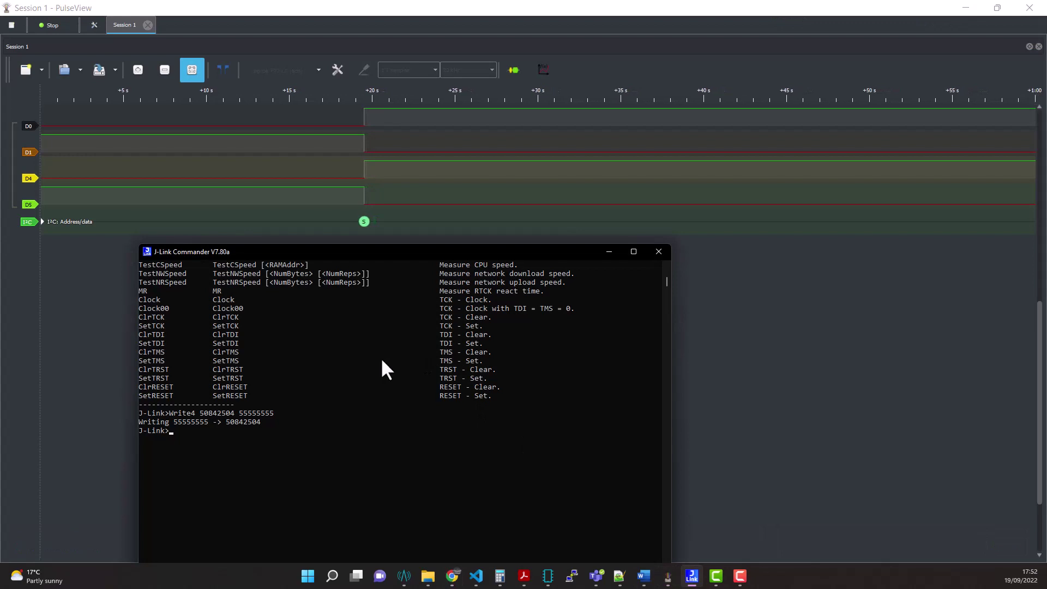
{"action": "key", "text": "Up"}
{"action": "key", "text": "Up"}
{"action": "key", "text": "Return"}
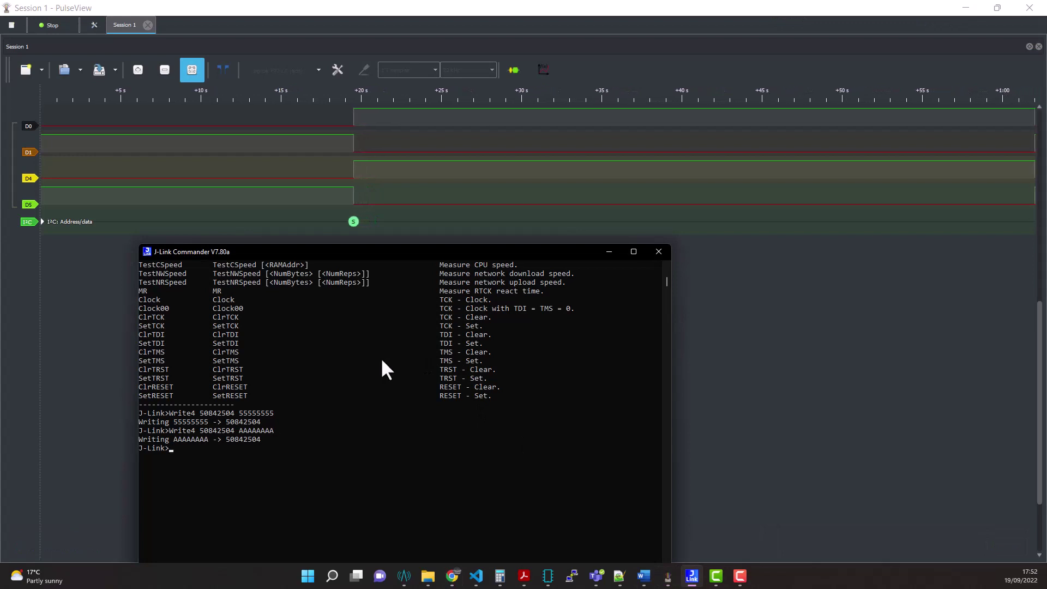
{"action": "key", "text": "Up"}
{"action": "key", "text": "Up"}
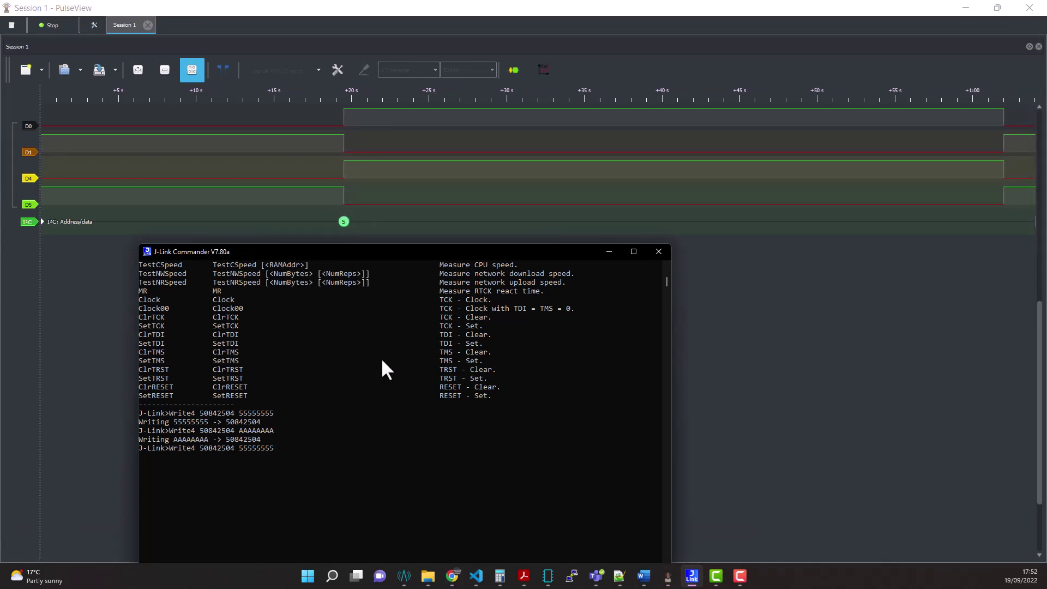
{"action": "key", "text": "Return"}
Step: Repeat alternating AAAAAAAA and 55555555 writes to 50842504, ending on AAAAAAAA
{"action": "key", "text": "Up"}
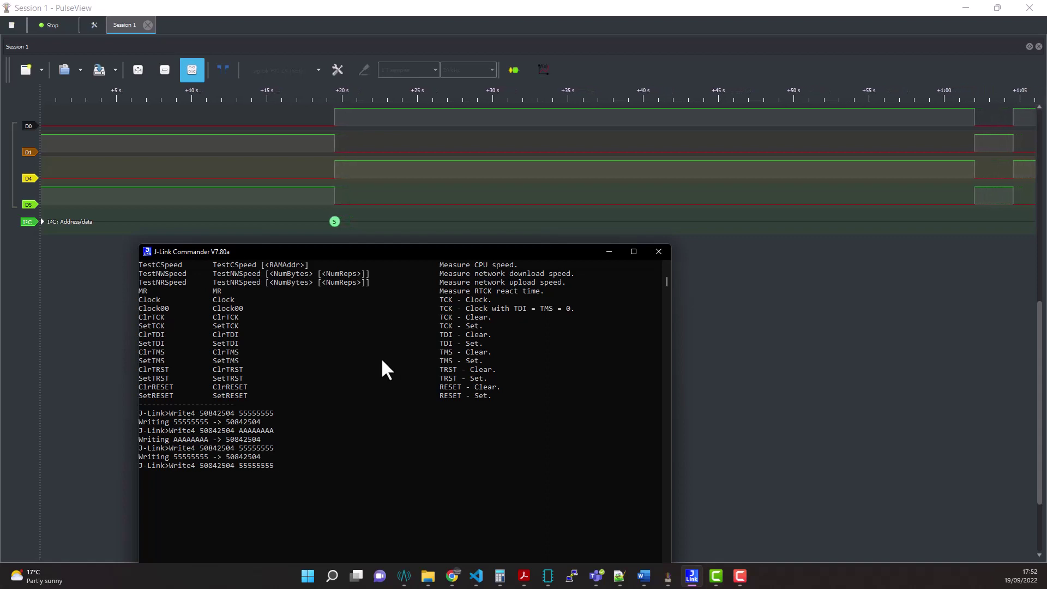
{"action": "key", "text": "Up"}
{"action": "key", "text": "Return"}
{"action": "key", "text": "Up"}
{"action": "key", "text": "Up"}
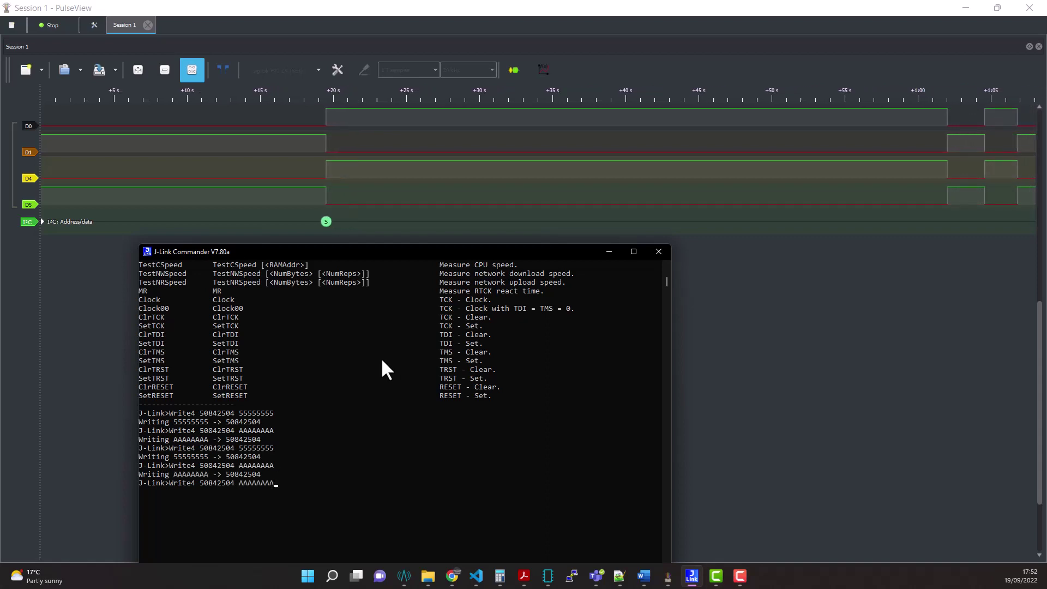
{"action": "key", "text": "Return"}
{"action": "key", "text": "Up"}
{"action": "key", "text": "Up"}
{"action": "key", "text": "Return"}
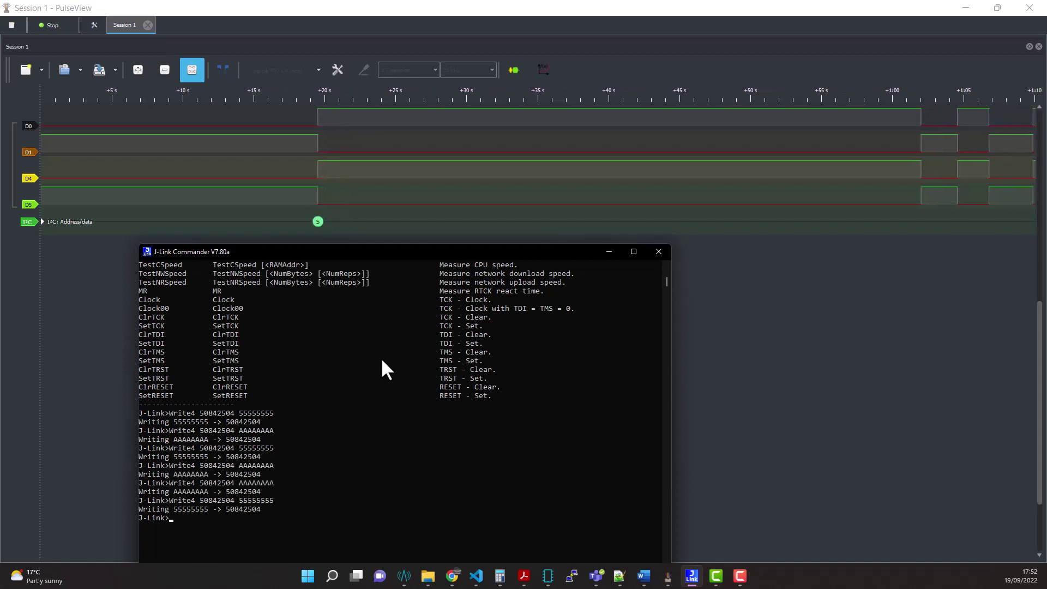
{"action": "key", "text": "Up"}
{"action": "key", "text": "Up"}
{"action": "key", "text": "Return"}
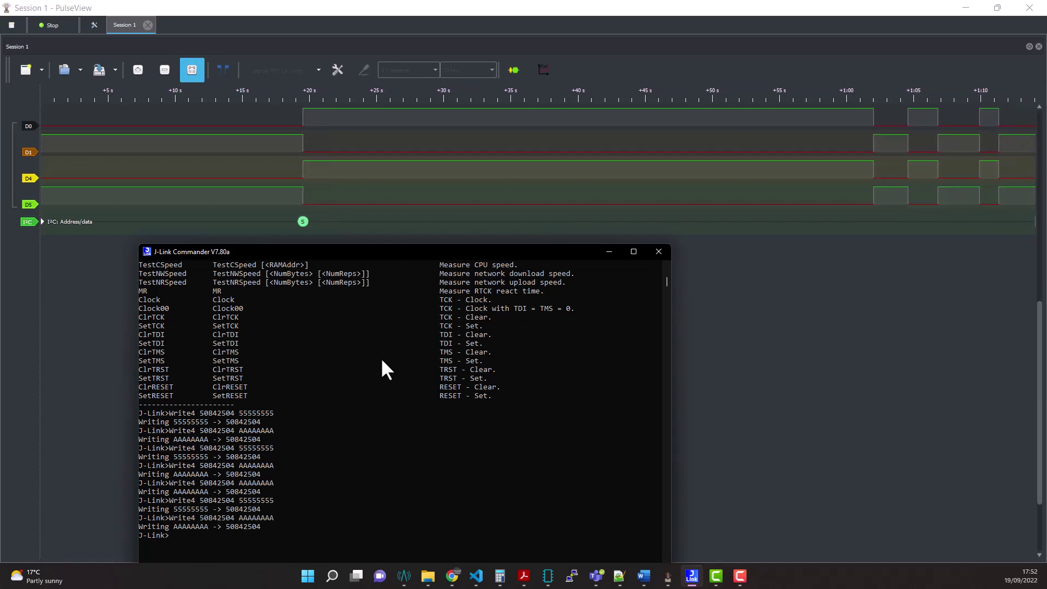
Step: Switch to the GPIO input-mode example tab and read its heading and 'Read the GPIO status' step
{"action": "left_click", "coordinate": [452, 575]}
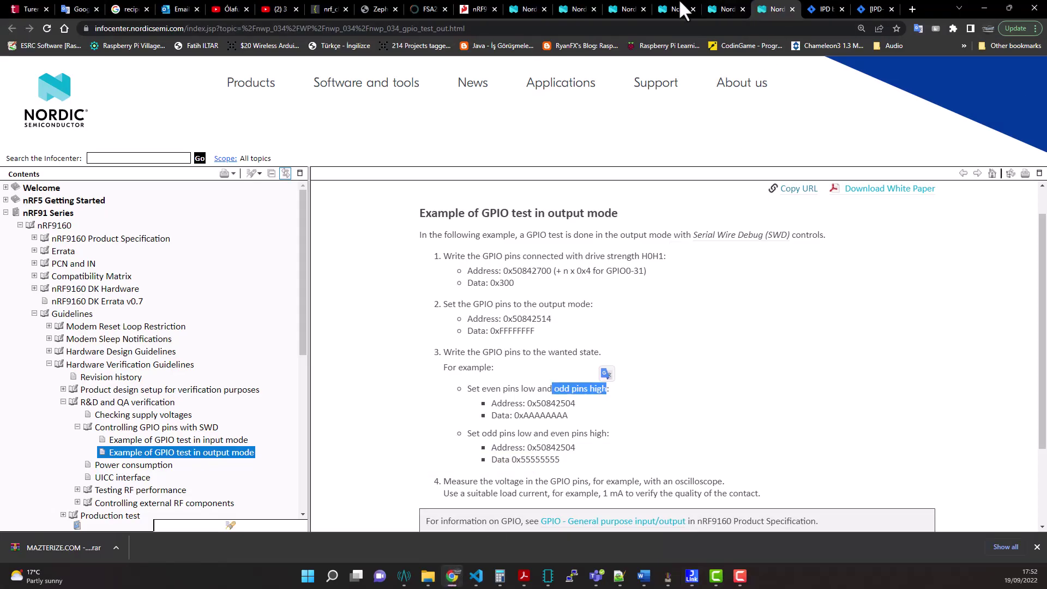
{"action": "left_click", "coordinate": [683, 10]}
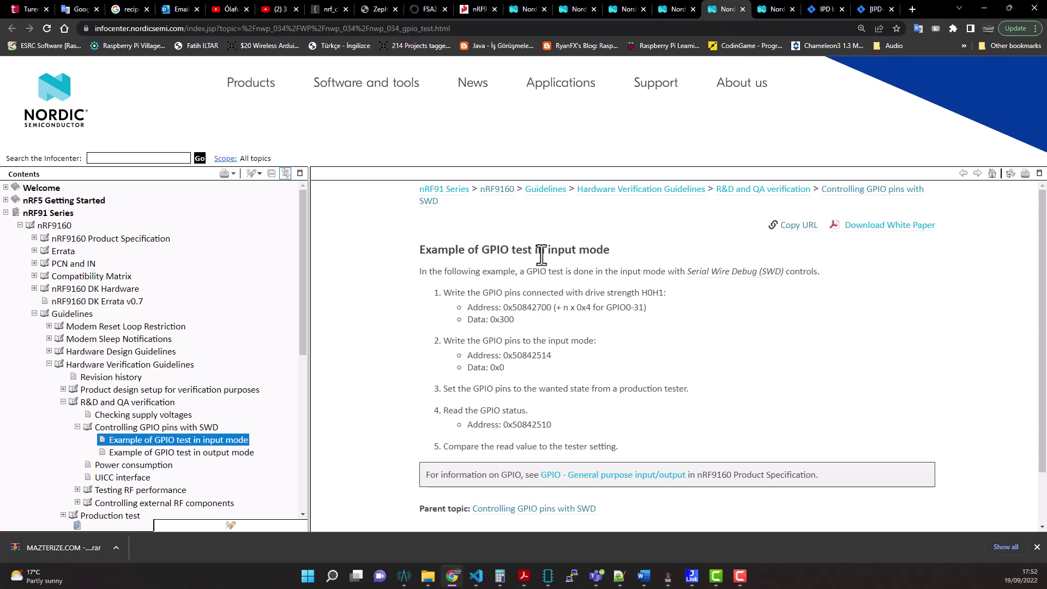
{"action": "left_click_drag", "start_coordinate": [540, 251], "coordinate": [610, 251]}
{"action": "left_click", "coordinate": [475, 395]}
{"action": "triple_click", "coordinate": [446, 409]}
{"action": "left_click", "coordinate": [497, 420]}
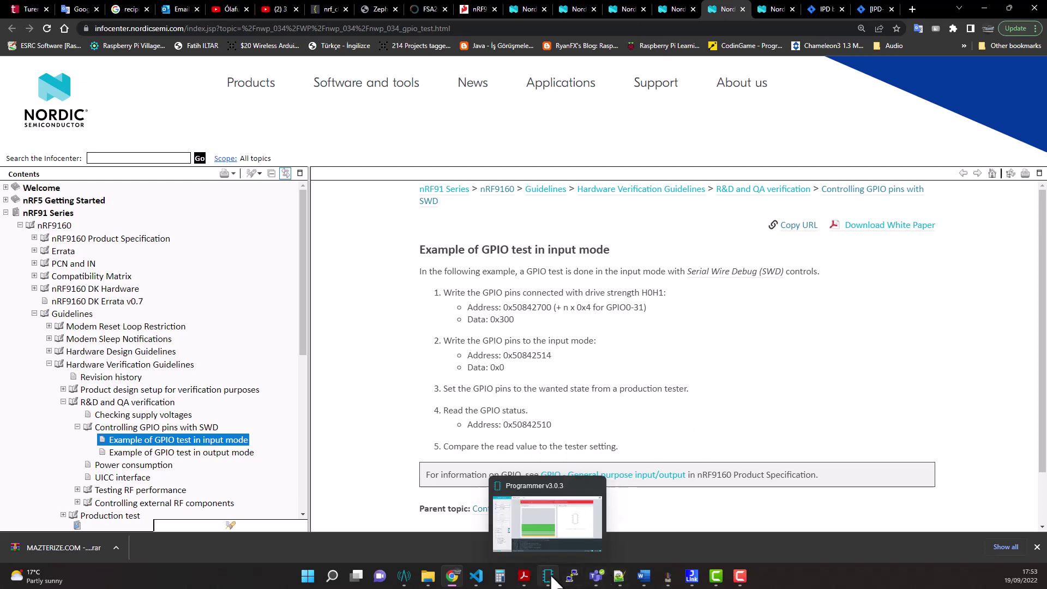
Step: Bring the J-Link Commander console with the alternating Write4 log back to the front and move it higher
{"action": "left_click", "coordinate": [645, 577]}
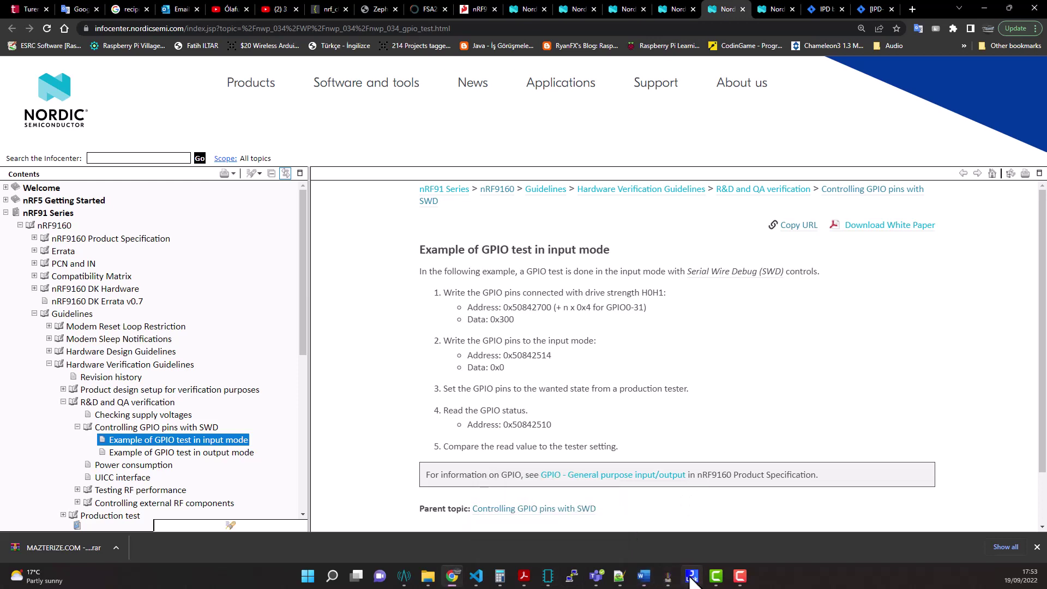
{"action": "left_click", "coordinate": [691, 577]}
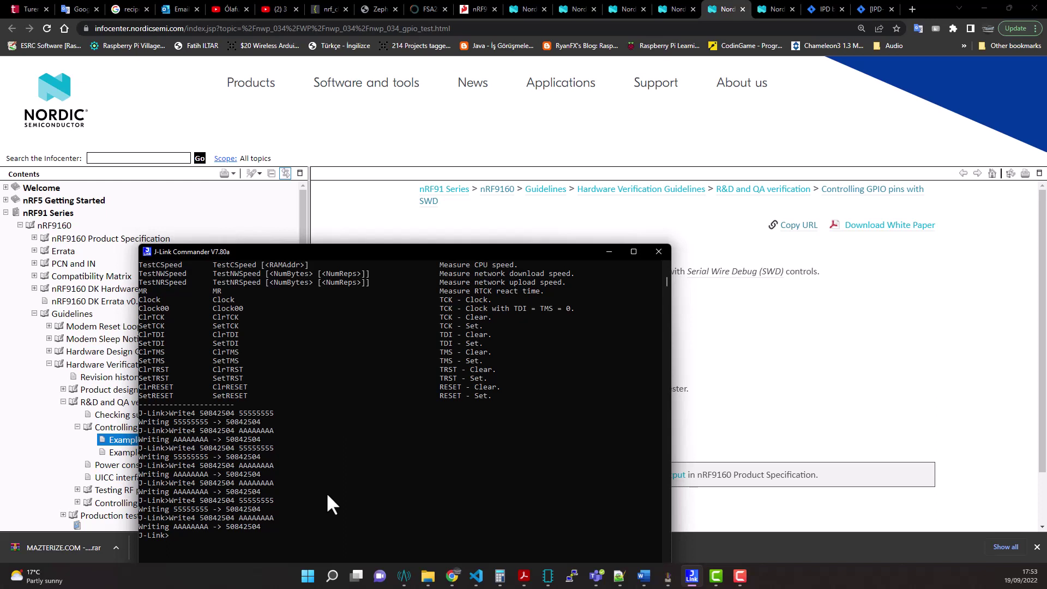
{"action": "left_click_drag", "start_coordinate": [378, 250], "coordinate": [393, 199]}
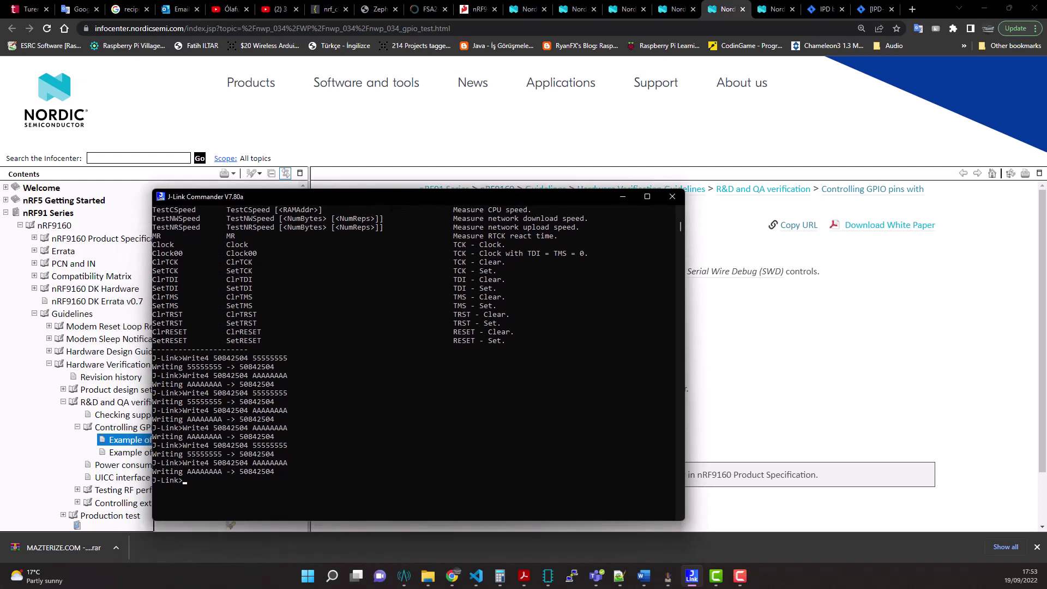